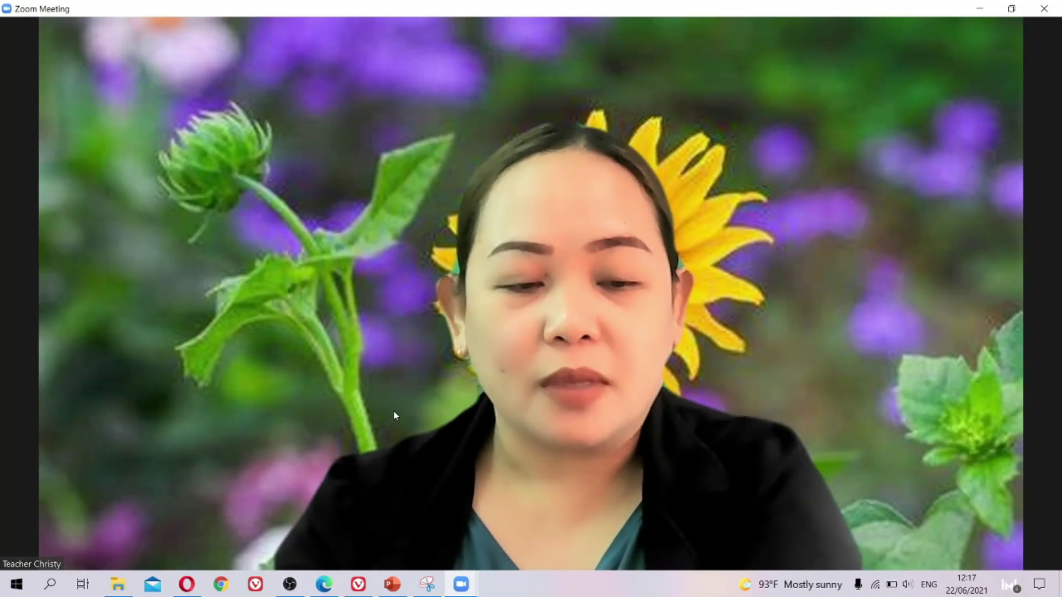
Open Background & Filters through Choose Virtual Background in the Stop Video camera menu.
{"action": "mouse_move", "coordinate": [28, 339]}
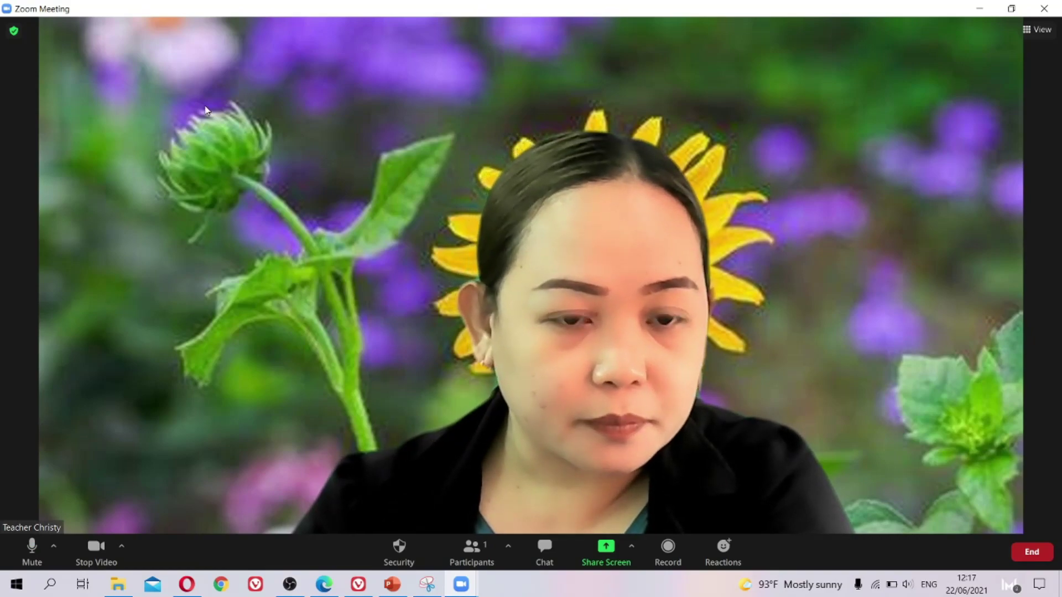
{"action": "left_click", "coordinate": [121, 548]}
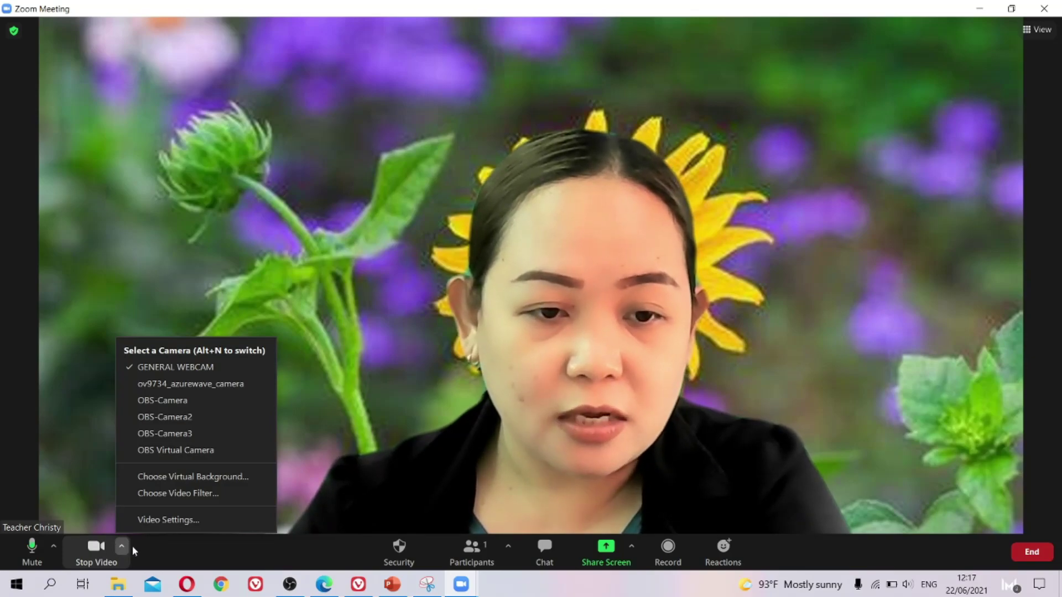
{"action": "left_click", "coordinate": [228, 476]}
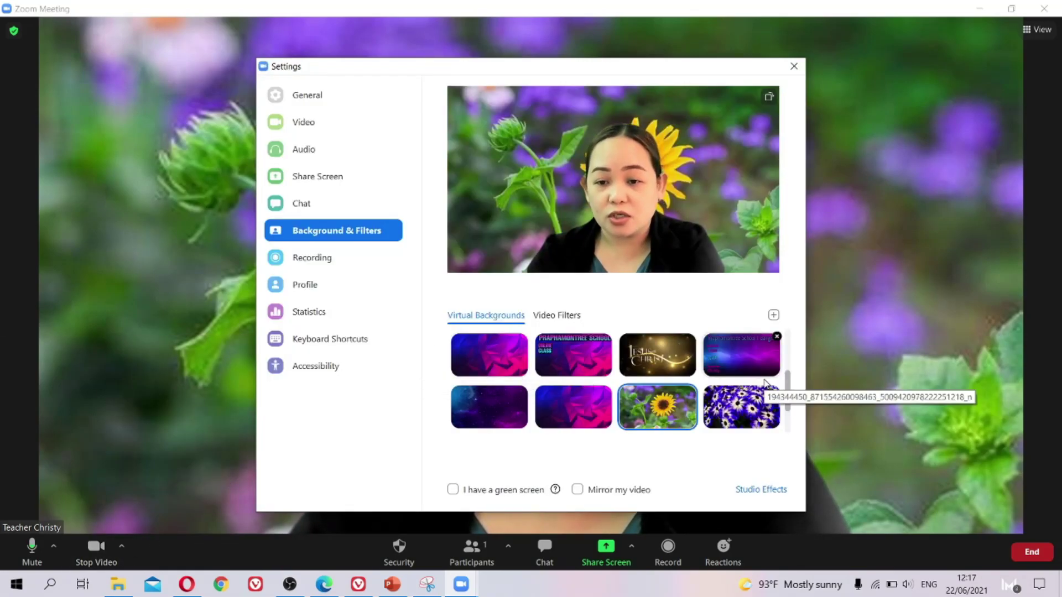
Preview several virtual backgrounds, apply the purple starry space image, and view the Video Filters list.
{"action": "left_click", "coordinate": [733, 409]}
{"action": "left_click", "coordinate": [569, 410]}
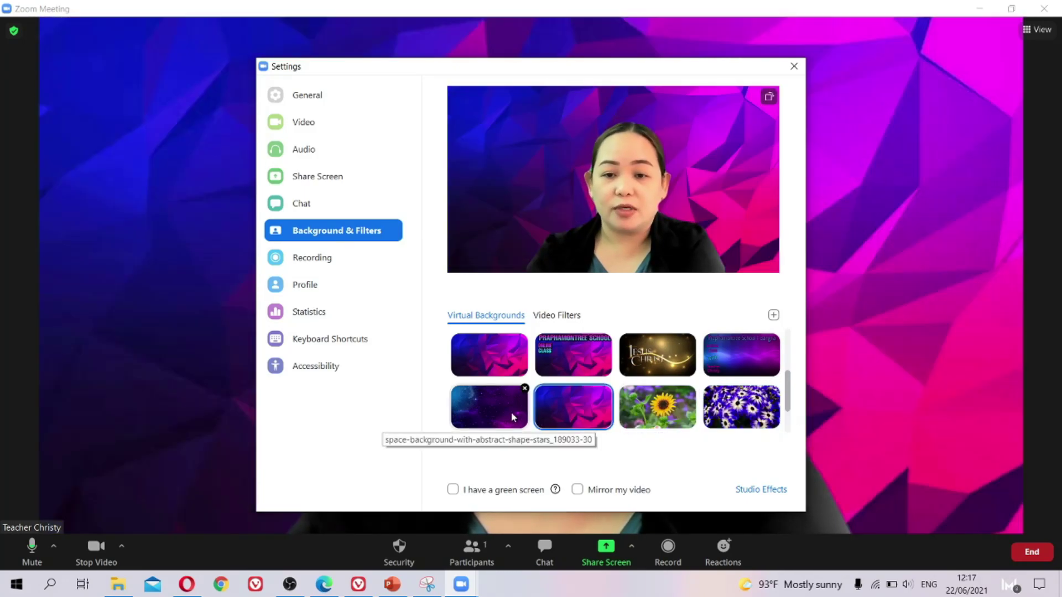
{"action": "left_click", "coordinate": [496, 410]}
{"action": "left_click", "coordinate": [499, 358]}
{"action": "scroll", "coordinate": [741, 409], "scroll_direction": "down", "scroll_amount": 2}
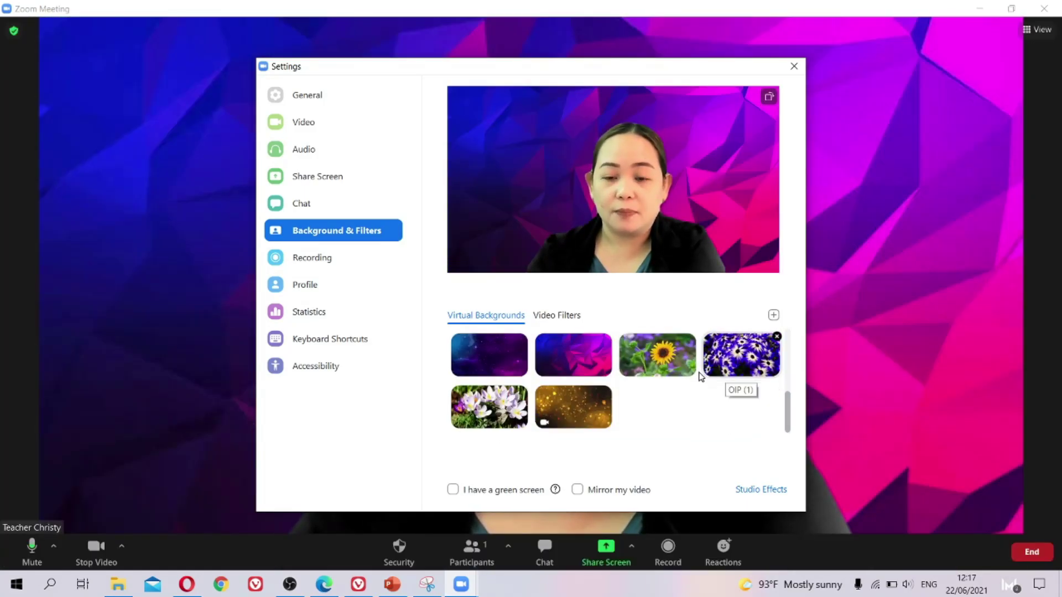
{"action": "left_click", "coordinate": [561, 417]}
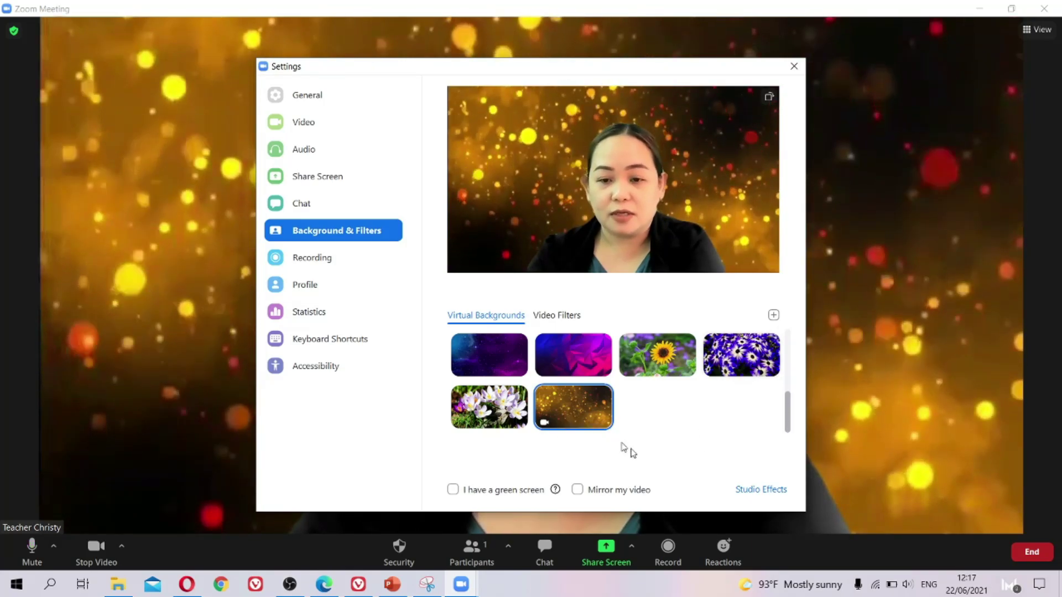
{"action": "left_click", "coordinate": [478, 359]}
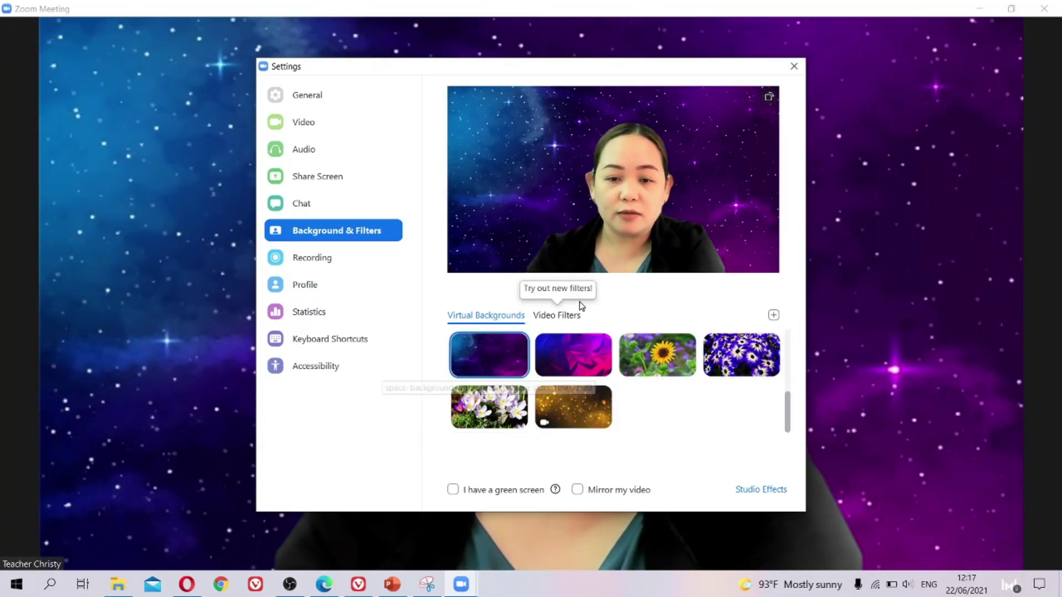
{"action": "left_click", "coordinate": [570, 318]}
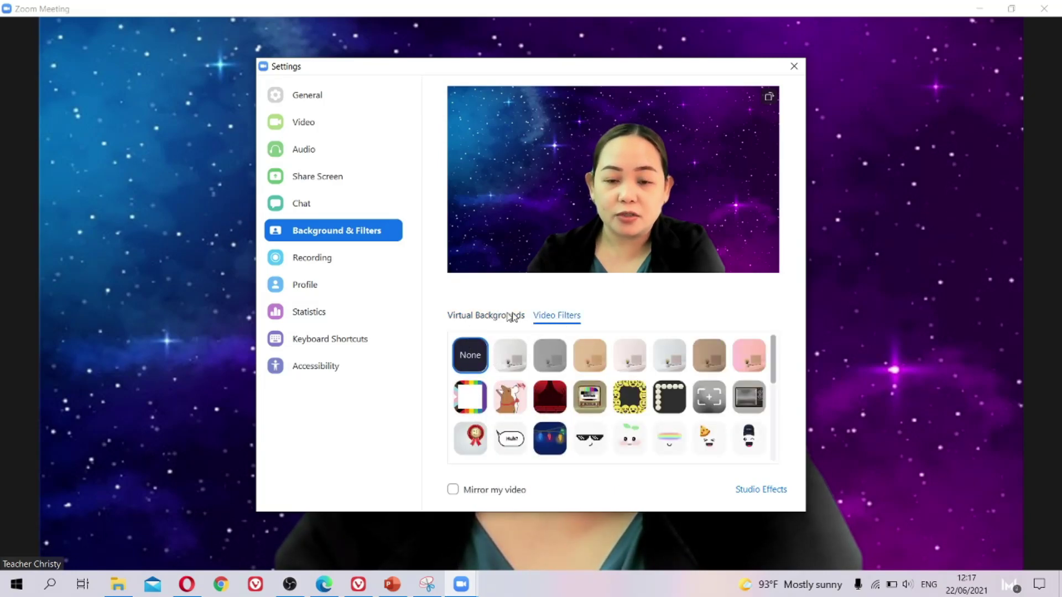
Preview Sepia, Noir and the other tint filters, then return to no filter.
{"action": "left_click", "coordinate": [711, 358]}
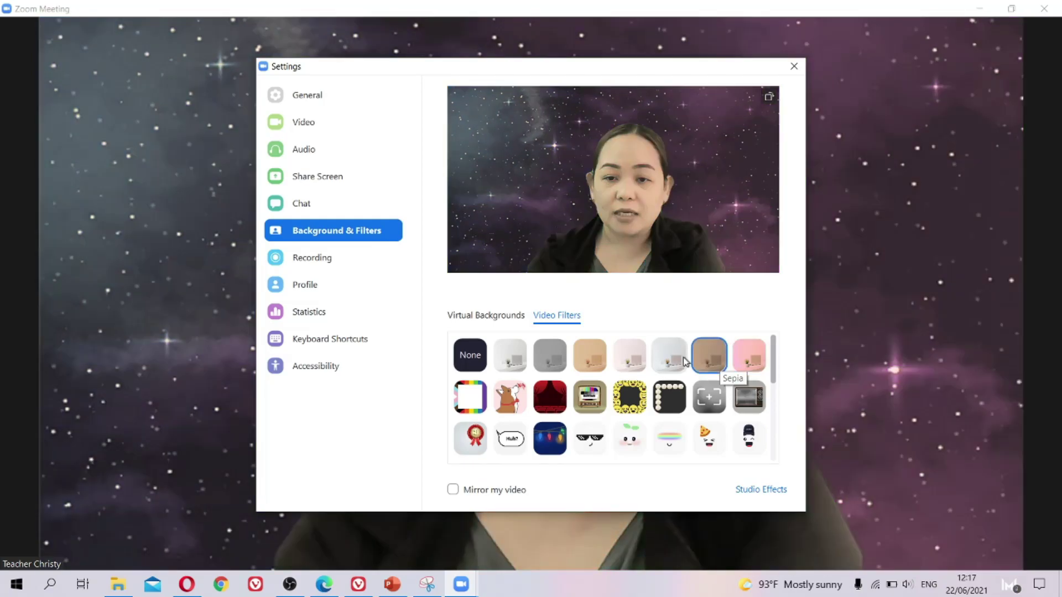
{"action": "left_click", "coordinate": [669, 356]}
{"action": "left_click", "coordinate": [629, 356]}
{"action": "left_click", "coordinate": [590, 357]}
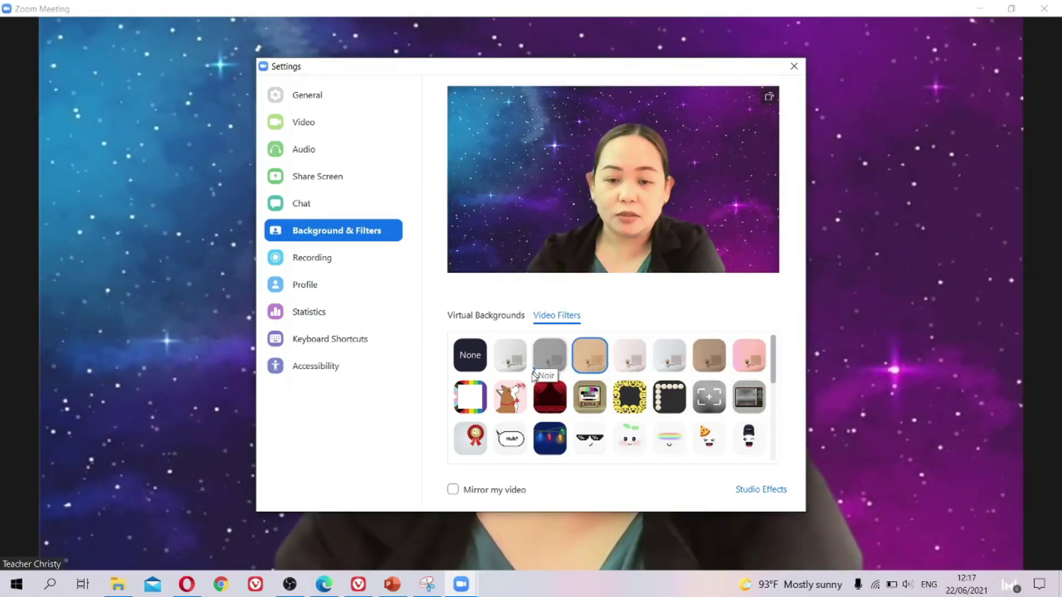
{"action": "left_click", "coordinate": [535, 369]}
{"action": "left_click", "coordinate": [477, 360]}
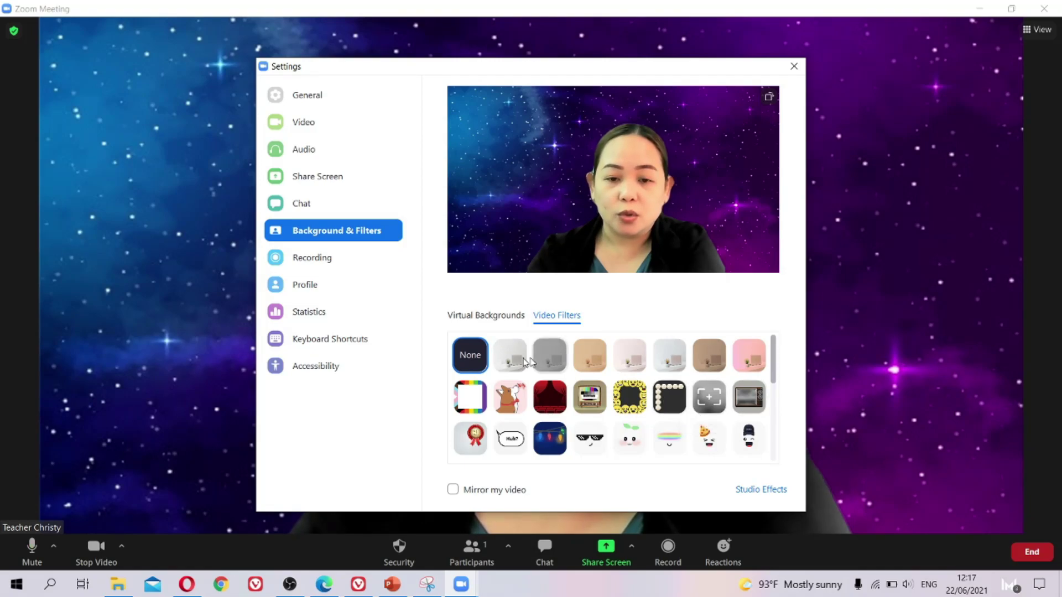
Try the Meet Happy, Pearlfection and pixel sunglasses filters, then set None and close Settings.
{"action": "left_click", "coordinate": [638, 403]}
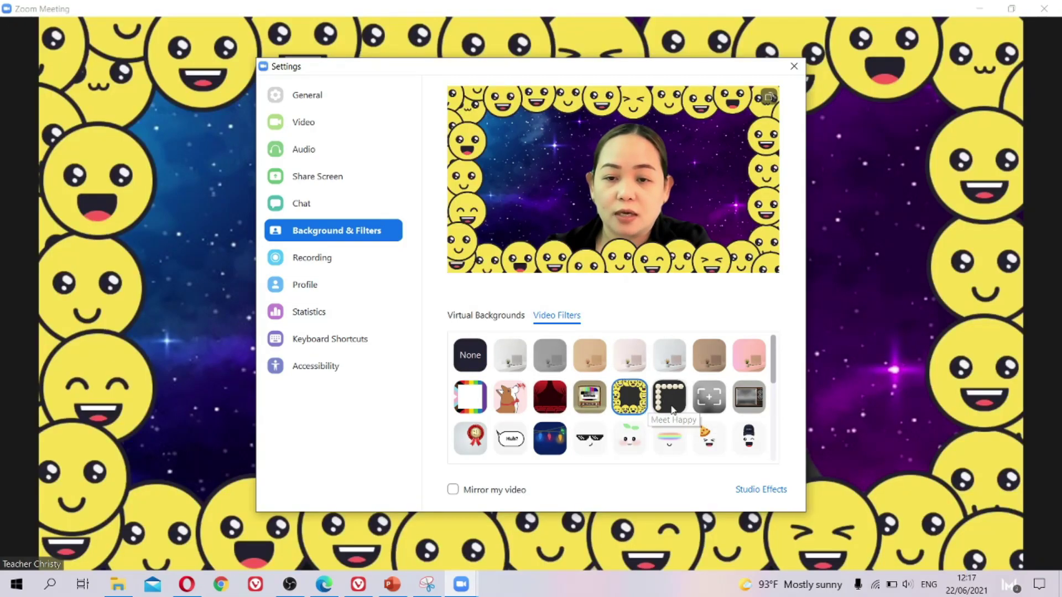
{"action": "left_click", "coordinate": [668, 408]}
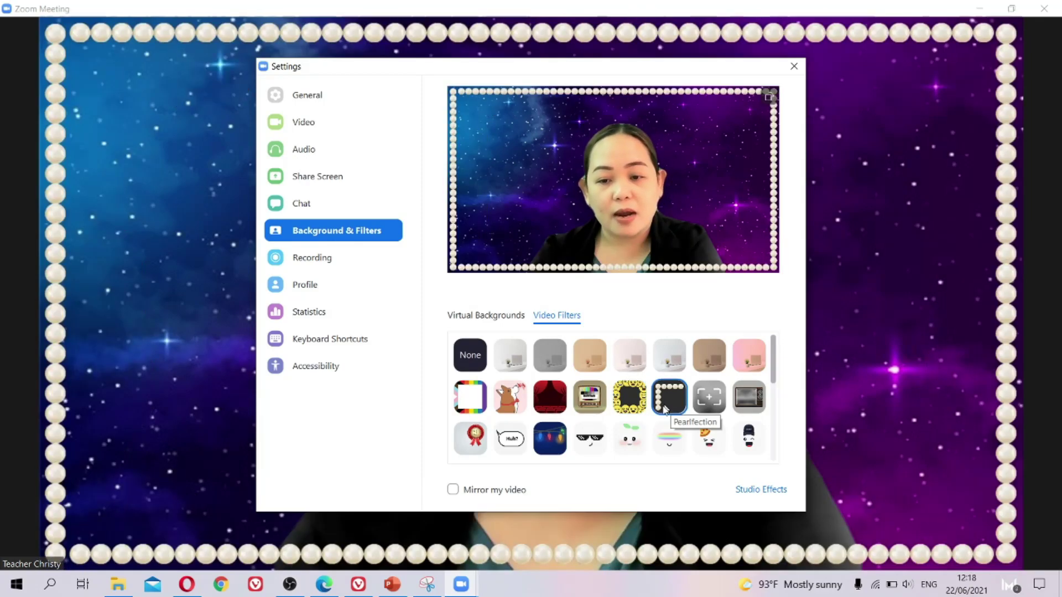
{"action": "left_click", "coordinate": [588, 439]}
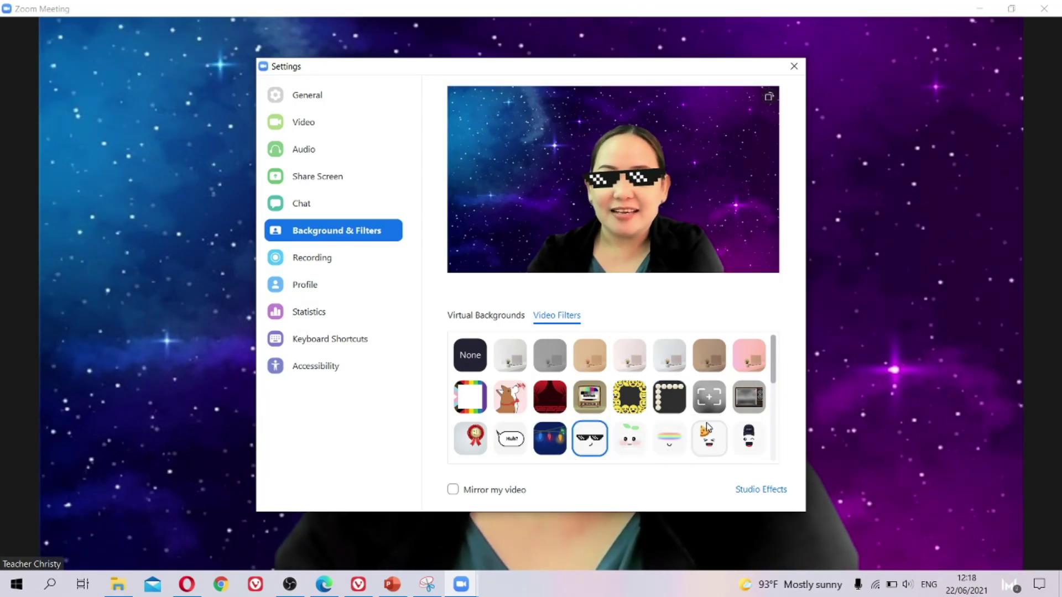
{"action": "scroll", "coordinate": [626, 390], "scroll_direction": "down", "scroll_amount": 1}
{"action": "scroll", "coordinate": [627, 391], "scroll_direction": "up", "scroll_amount": 2}
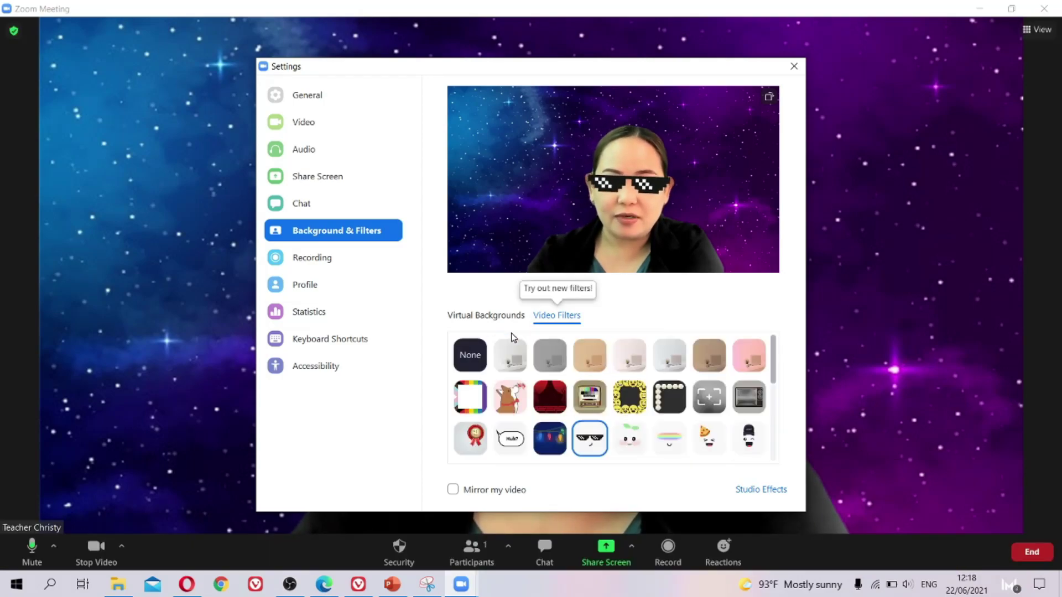
{"action": "left_click", "coordinate": [477, 359]}
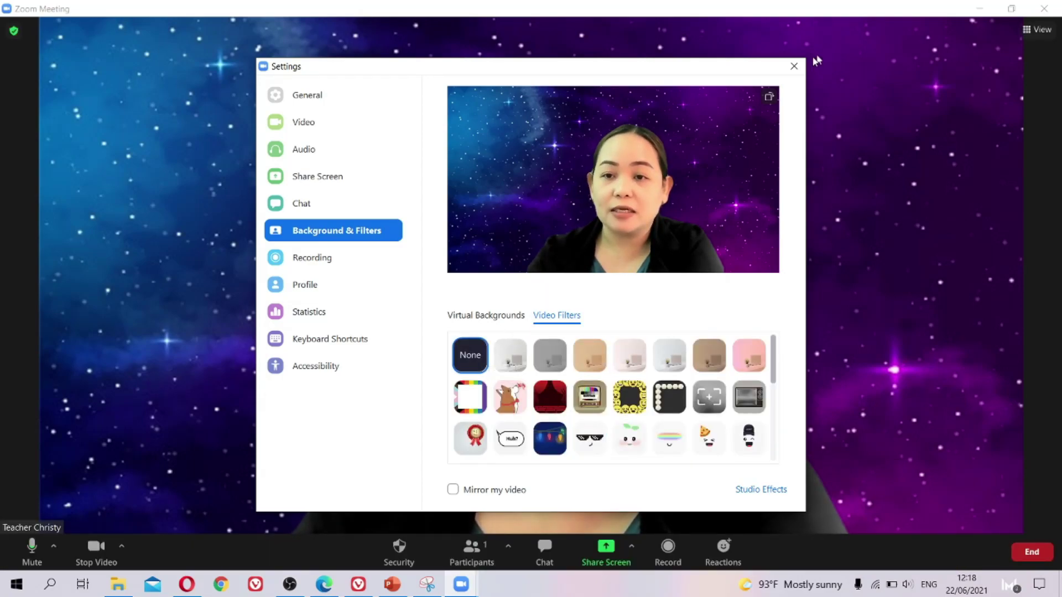
{"action": "left_click", "coordinate": [793, 65]}
Share the Opera browser window showing the Abstract & Concrete Nouns worksheet.
{"action": "left_click", "coordinate": [603, 555]}
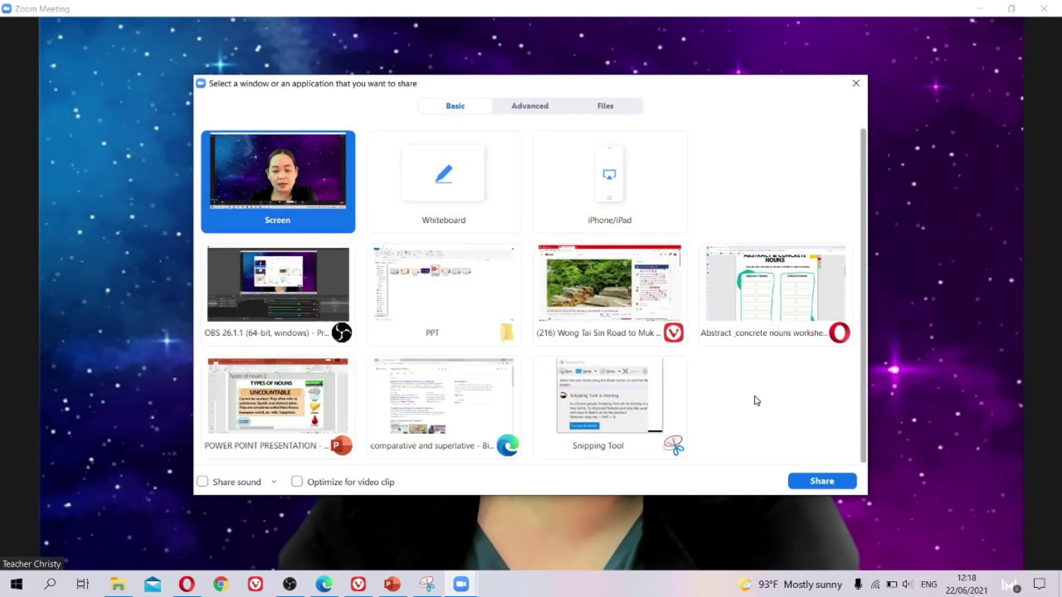
{"action": "left_click", "coordinate": [764, 283]}
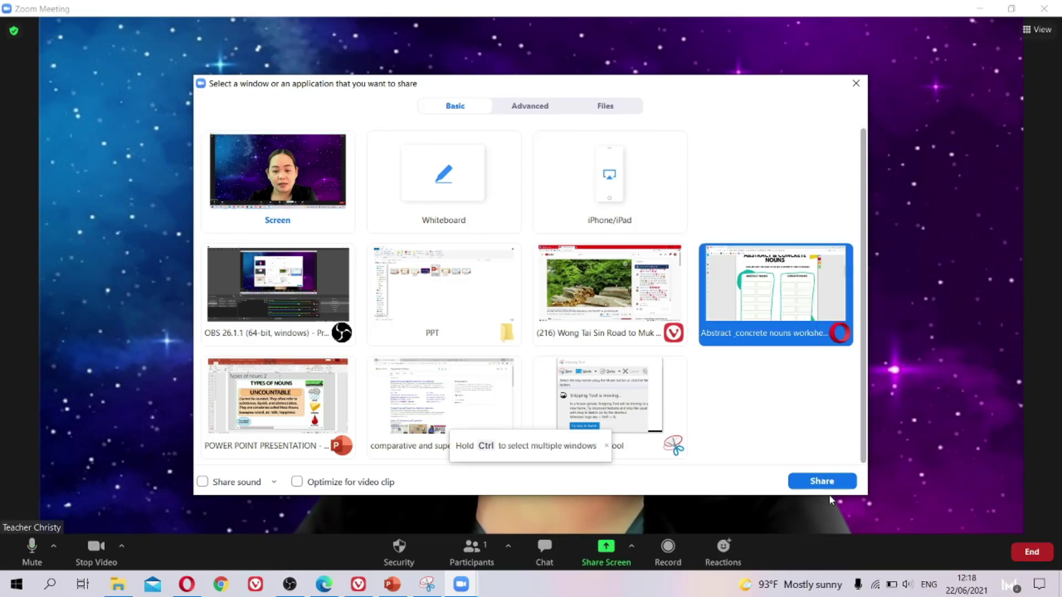
{"action": "left_click", "coordinate": [822, 481]}
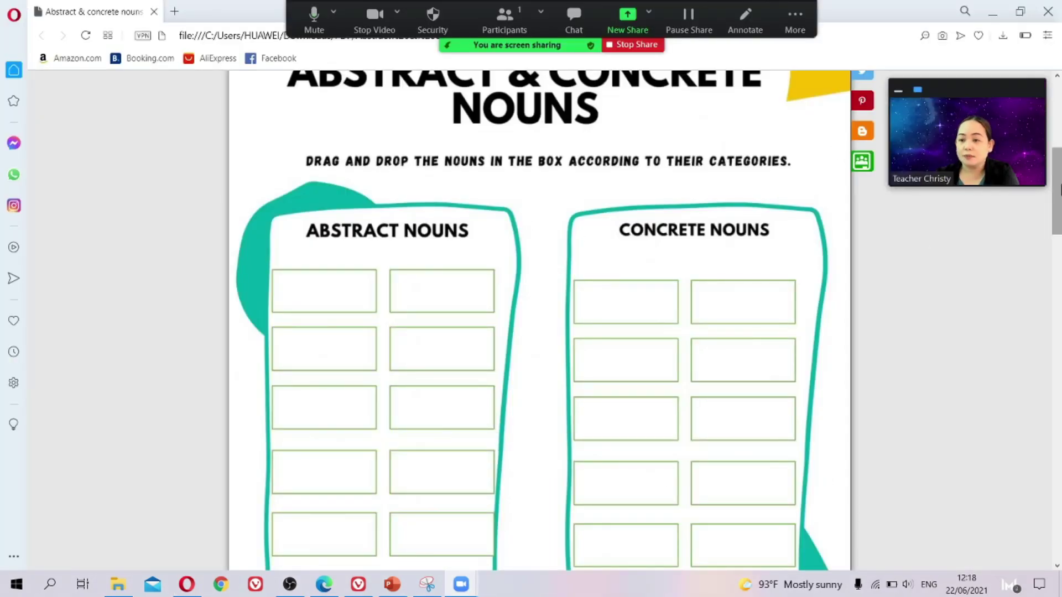
{"action": "scroll", "coordinate": [1058, 205], "scroll_direction": "up", "scroll_amount": 2}
{"action": "scroll", "coordinate": [1058, 205], "scroll_direction": "down", "scroll_amount": 3}
{"action": "mouse_move", "coordinate": [1058, 206]}
{"action": "left_mouse_down"}
{"action": "mouse_move", "coordinate": [1055, 275]}
{"action": "mouse_move", "coordinate": [1051, 221]}
{"action": "left_mouse_up"}
Bring up the annotation toolbar, pick the Text tool, then close it and scroll the worksheet.
{"action": "mouse_move", "coordinate": [508, 8]}
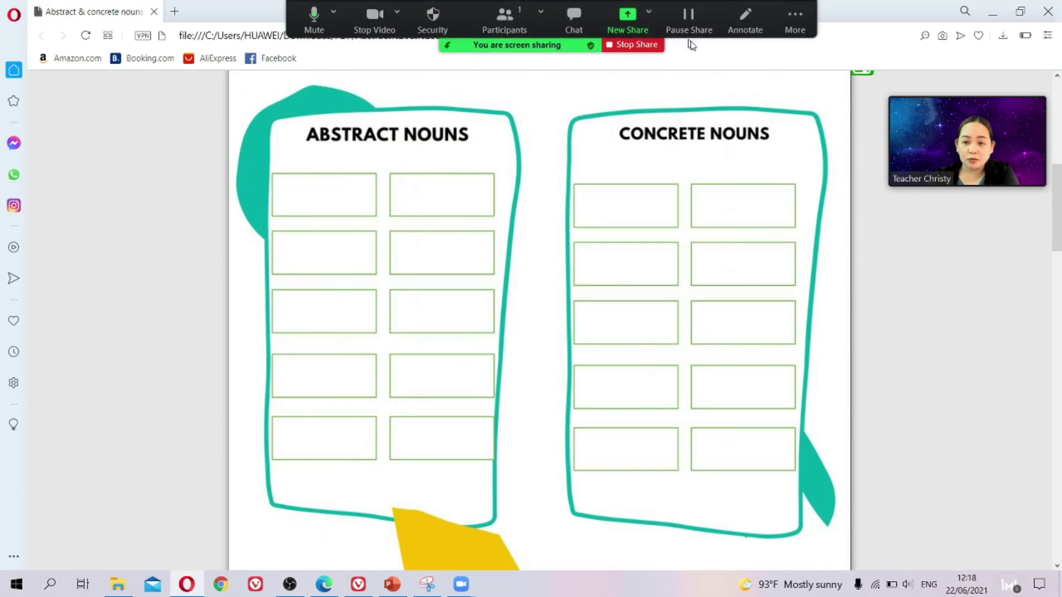
{"action": "left_click", "coordinate": [746, 22]}
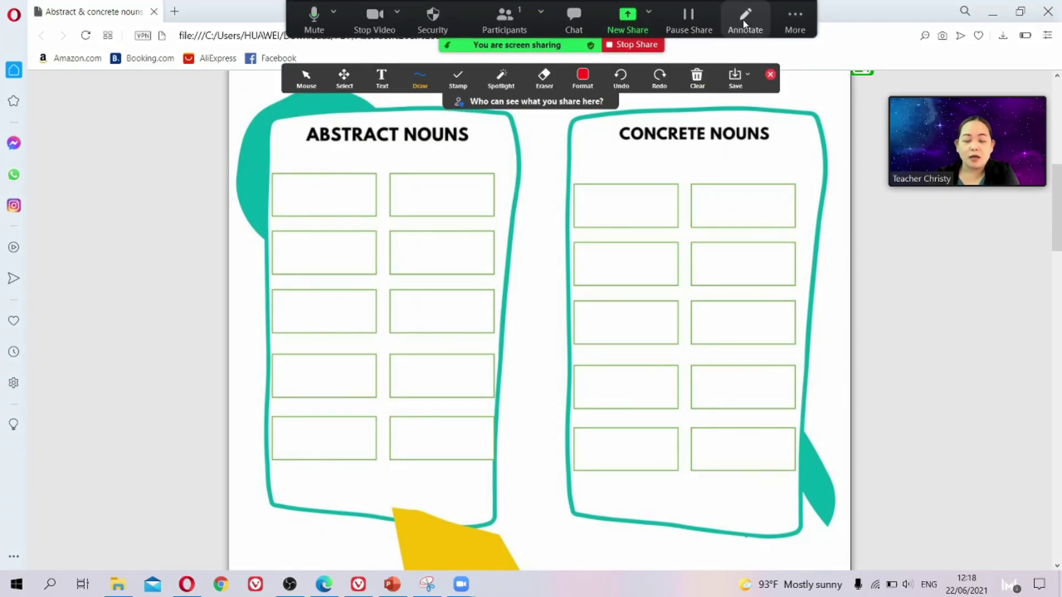
{"action": "left_click", "coordinate": [381, 79]}
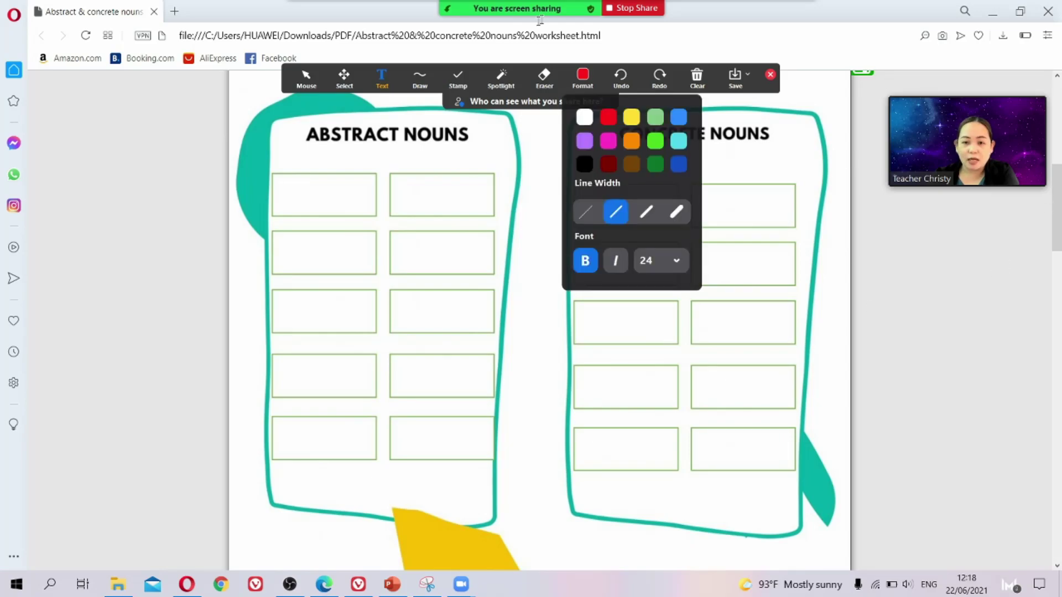
{"action": "left_click", "coordinate": [769, 74]}
{"action": "scroll", "coordinate": [782, 291], "scroll_direction": "down", "scroll_amount": 6}
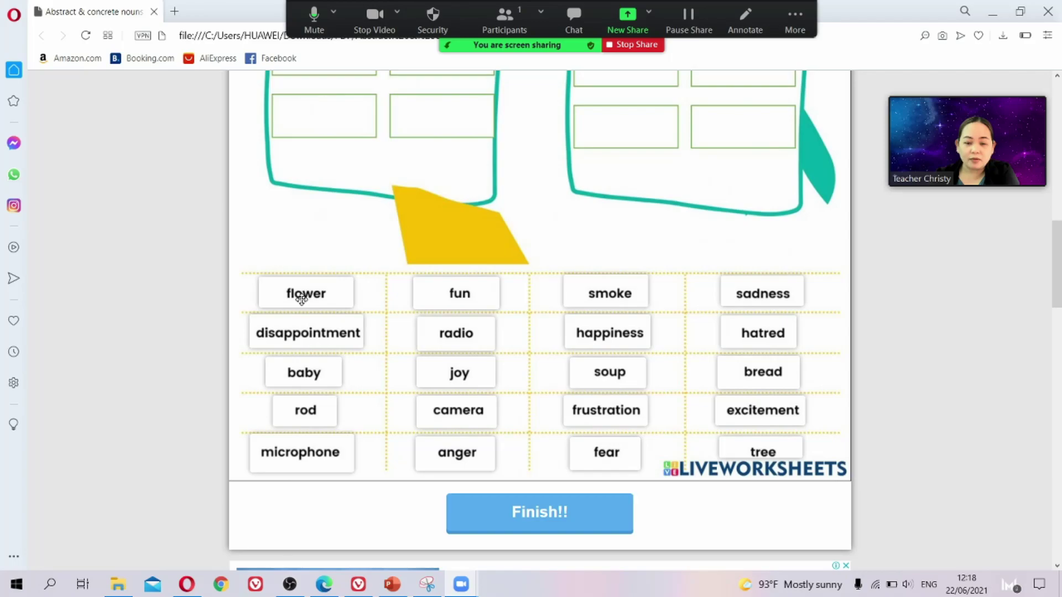
{"action": "scroll", "coordinate": [547, 334], "scroll_direction": "up", "scroll_amount": 5}
{"action": "scroll", "coordinate": [547, 334], "scroll_direction": "down", "scroll_amount": 3}
{"action": "scroll", "coordinate": [644, 148], "scroll_direction": "up", "scroll_amount": 2}
{"action": "scroll", "coordinate": [644, 148], "scroll_direction": "up", "scroll_amount": 1}
Add text annotations 'flower' in the first Concrete Nouns box and 'fun' in the first Abstract Nouns box.
{"action": "mouse_move", "coordinate": [669, 9]}
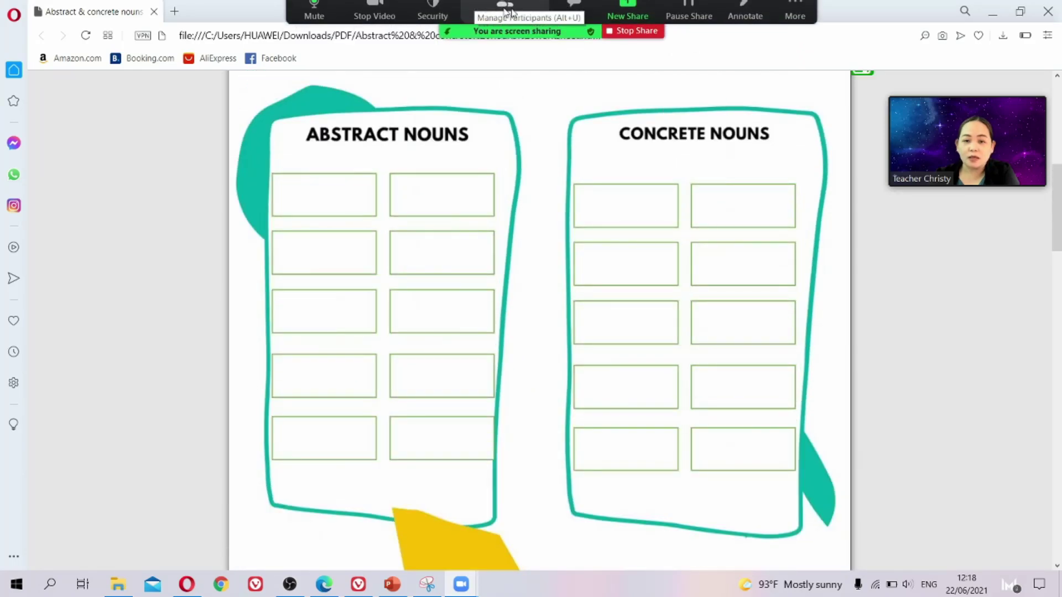
{"action": "left_click", "coordinate": [741, 21]}
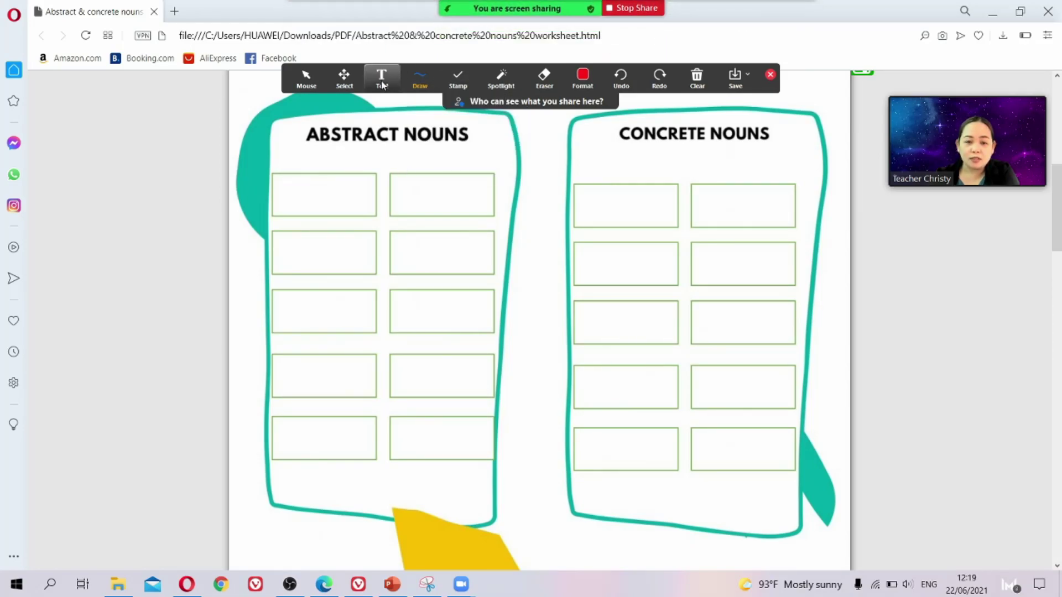
{"action": "left_click", "coordinate": [381, 81]}
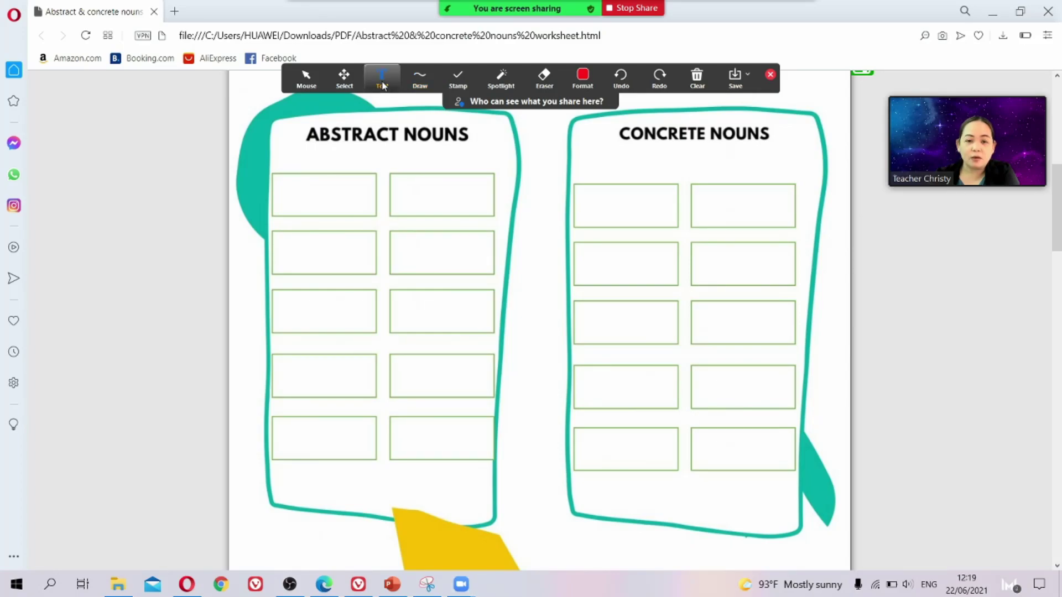
{"action": "left_click", "coordinate": [590, 199]}
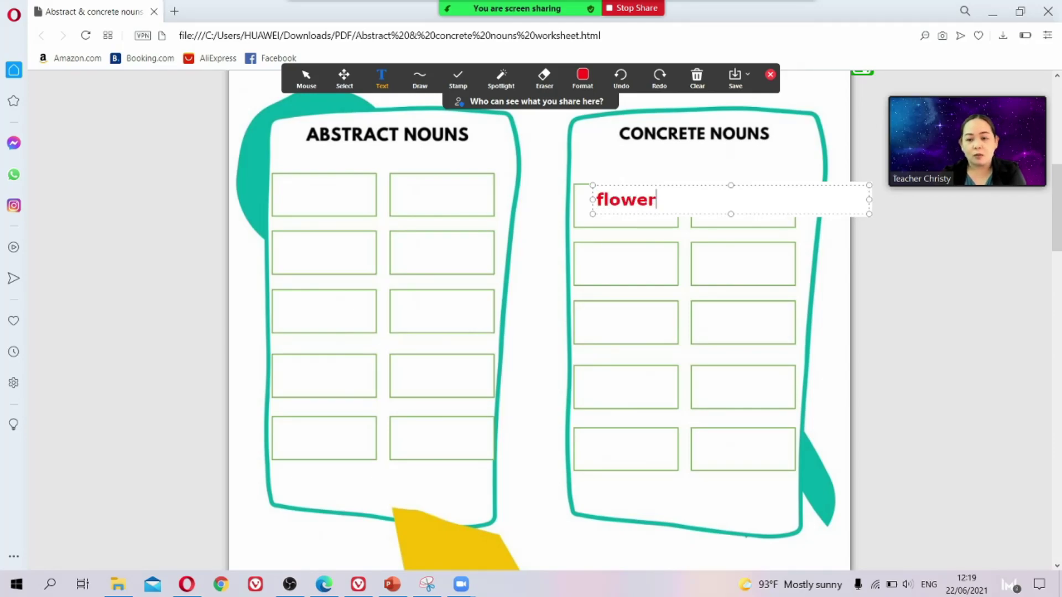
{"action": "left_click", "coordinate": [692, 241]}
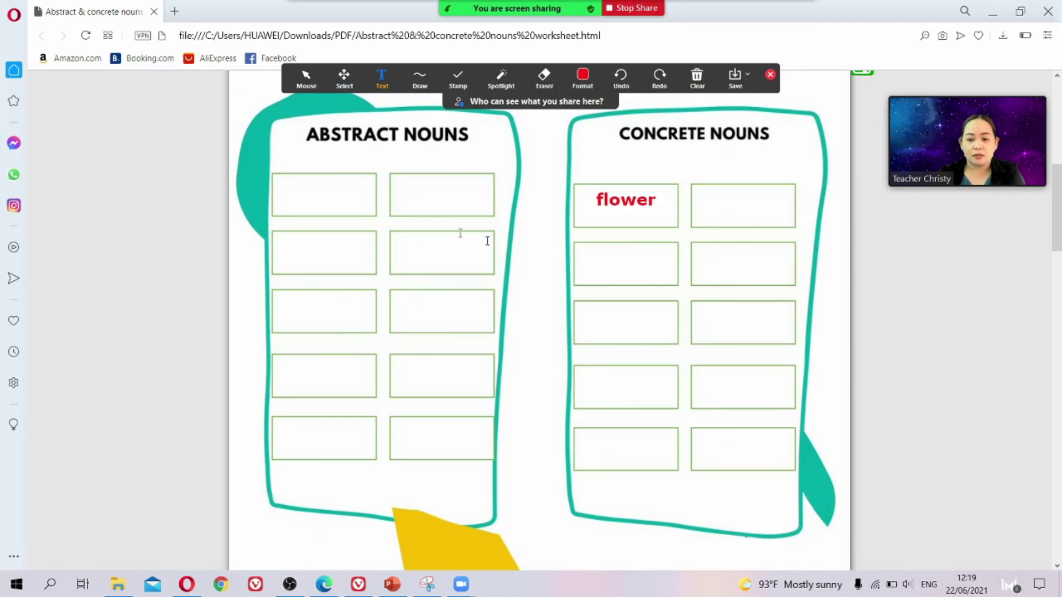
{"action": "left_click", "coordinate": [305, 196]}
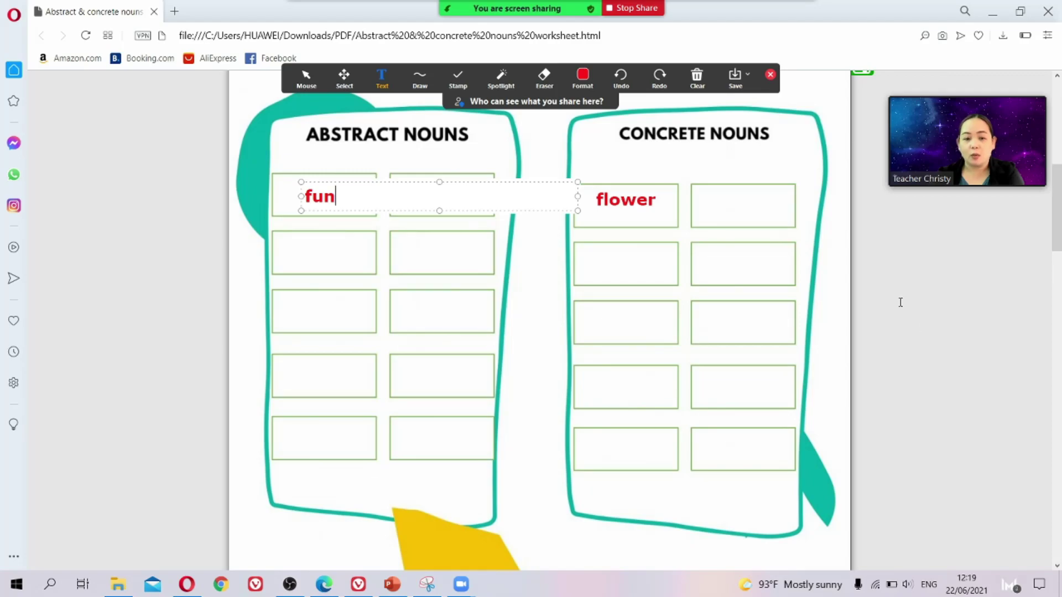
{"action": "left_click", "coordinate": [872, 298]}
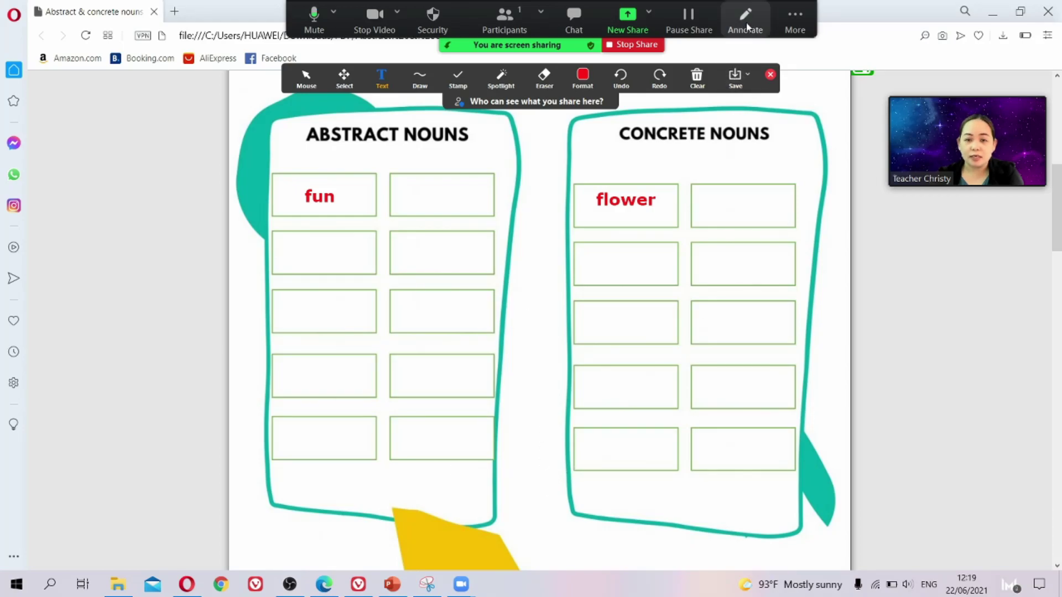
Switch to the Spotlight pointer, then close the annotation toolbar.
{"action": "left_click", "coordinate": [420, 80]}
{"action": "left_click", "coordinate": [495, 82]}
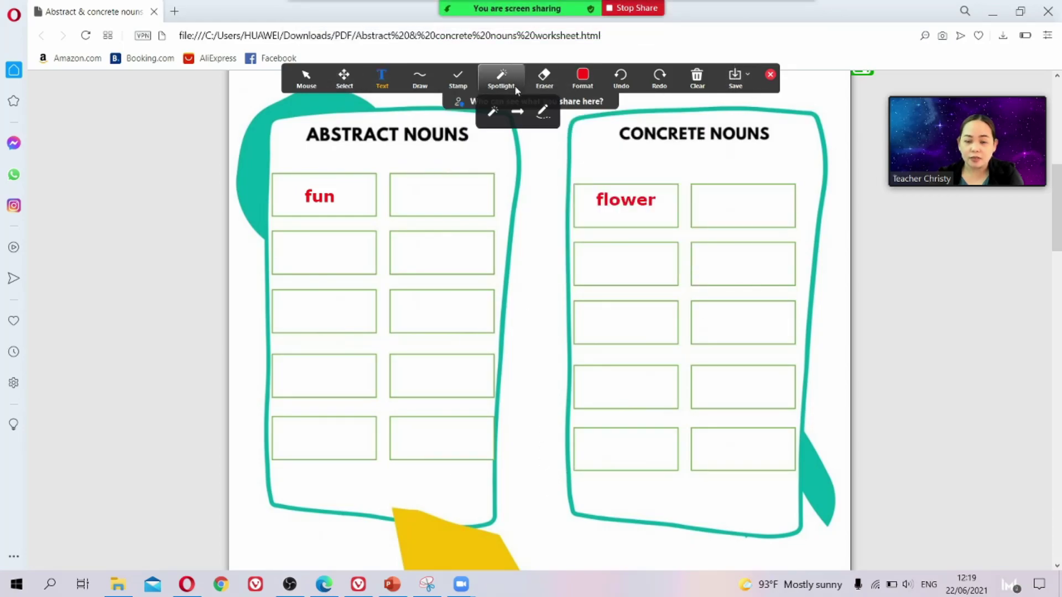
{"action": "left_click", "coordinate": [492, 111]}
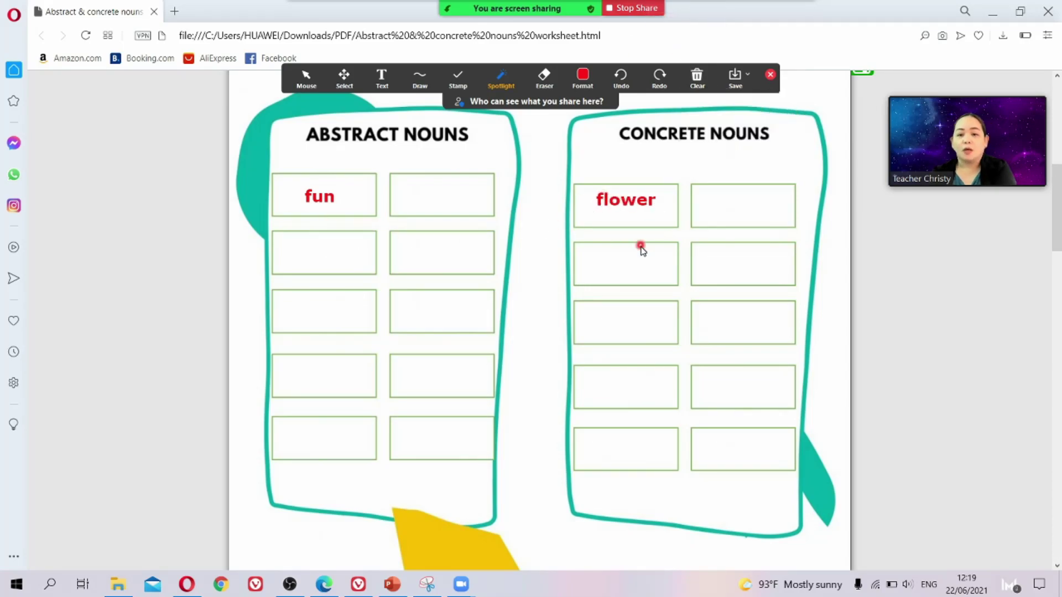
{"action": "left_click", "coordinate": [770, 75]}
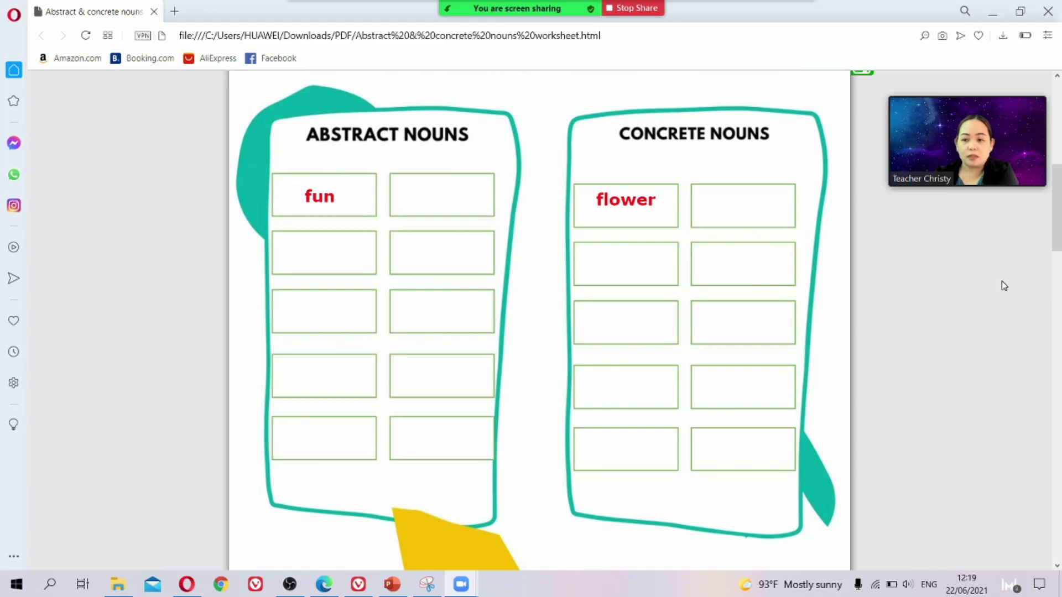
{"action": "mouse_move", "coordinate": [443, 7]}
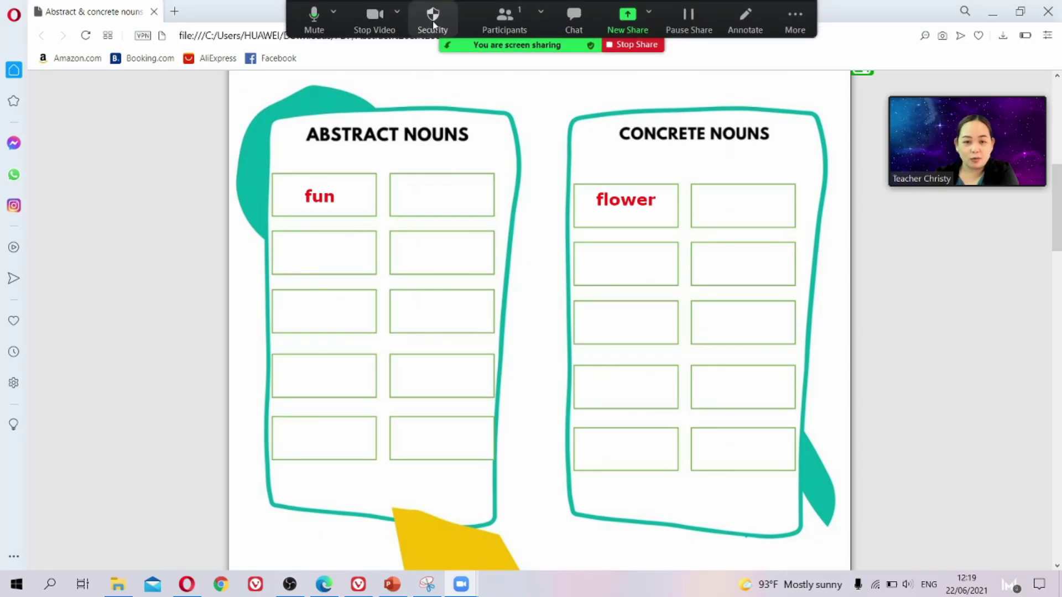
{"action": "left_click", "coordinate": [435, 26]}
{"action": "left_click", "coordinate": [434, 25]}
{"action": "left_click", "coordinate": [434, 24]}
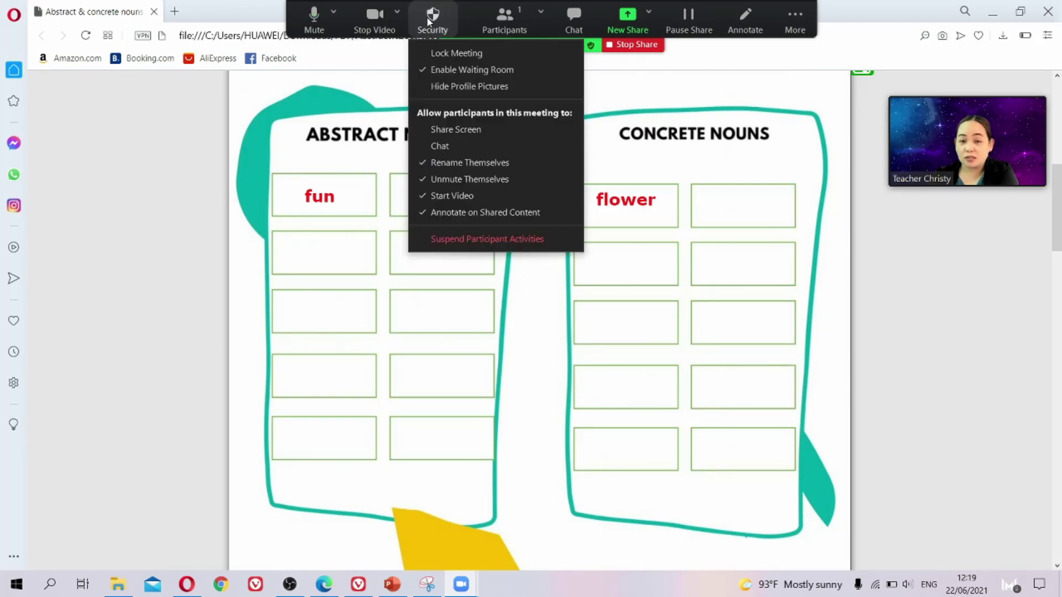
{"action": "left_click", "coordinate": [427, 20]}
{"action": "left_click", "coordinate": [427, 19]}
{"action": "left_click", "coordinate": [427, 20]}
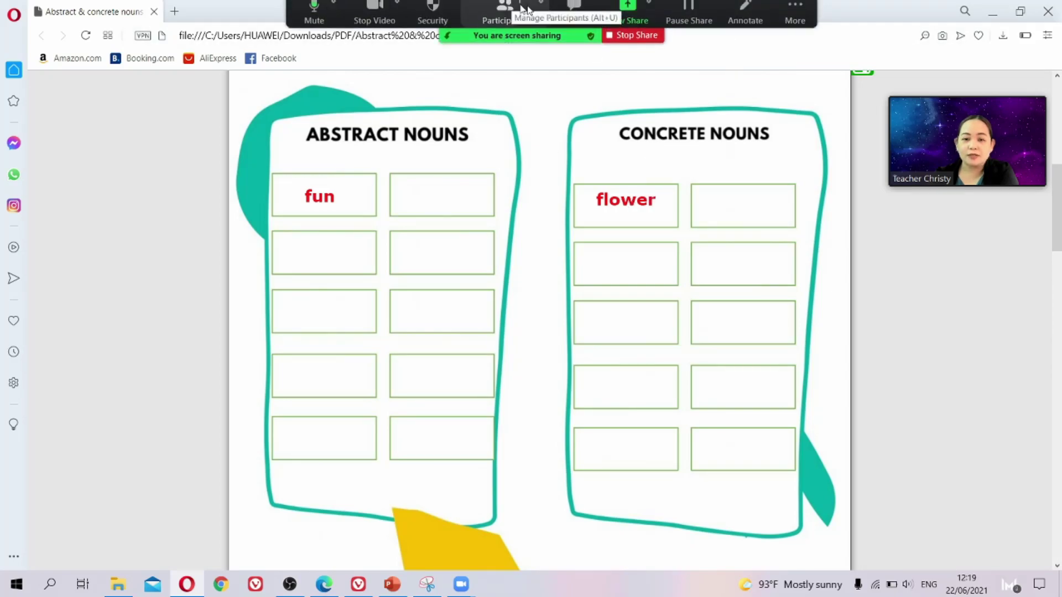
{"action": "left_click", "coordinate": [745, 18]}
{"action": "mouse_move", "coordinate": [102, 205]}
{"action": "left_mouse_down"}
{"action": "mouse_move", "coordinate": [114, 247]}
{"action": "mouse_move", "coordinate": [183, 256]}
{"action": "left_mouse_up"}
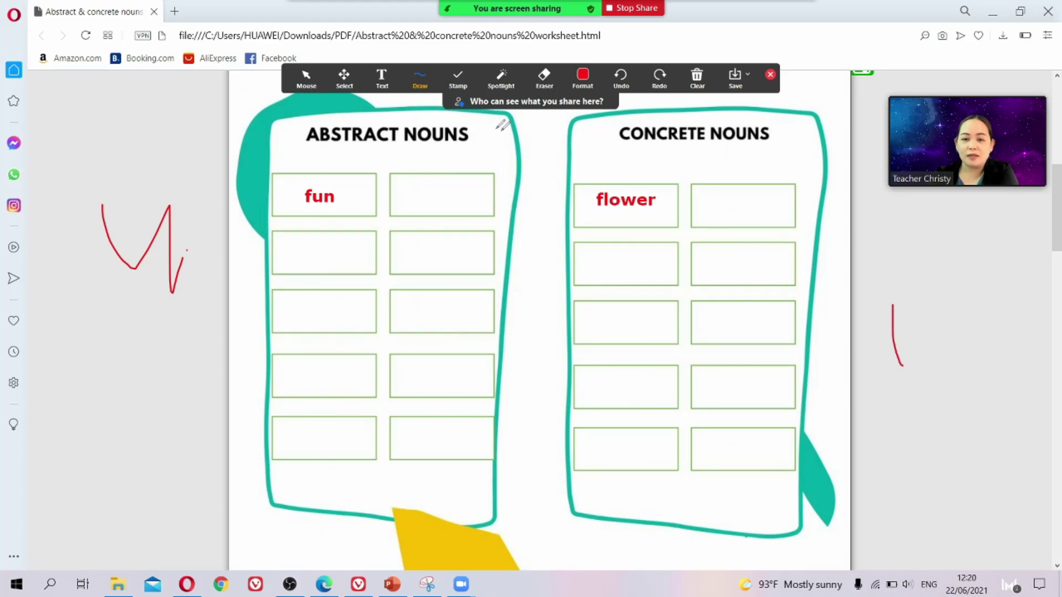
Stamp red hearts beside the zigzag on the worksheet.
{"action": "left_click", "coordinate": [457, 80]}
{"action": "left_click", "coordinate": [483, 138]}
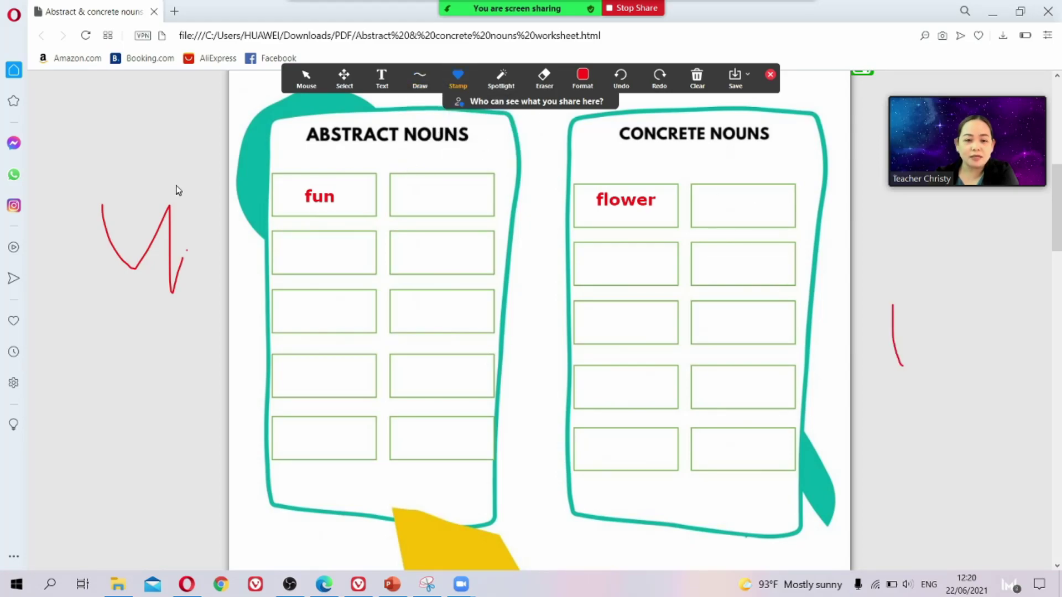
{"action": "left_click", "coordinate": [215, 307]}
{"action": "left_click", "coordinate": [458, 81]}
Draw a red rectangle over the flower box.
{"action": "left_click", "coordinate": [420, 80]}
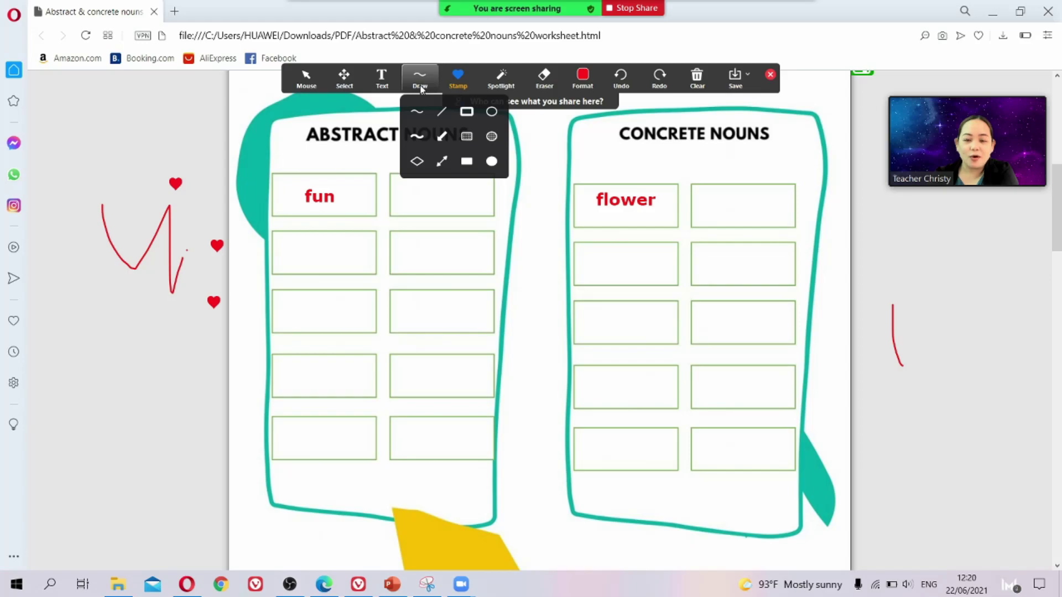
{"action": "left_click", "coordinate": [466, 113]}
{"action": "left_click_drag", "start_coordinate": [612, 173], "coordinate": [695, 271]}
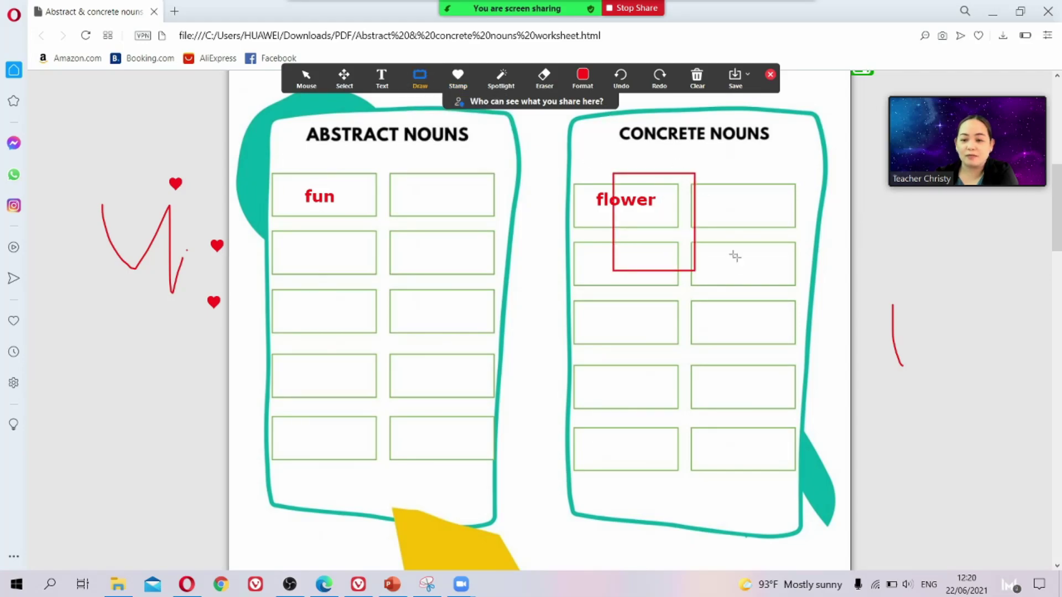
{"action": "left_click", "coordinate": [582, 80]}
{"action": "left_click", "coordinate": [419, 81]}
{"action": "left_click", "coordinate": [466, 112]}
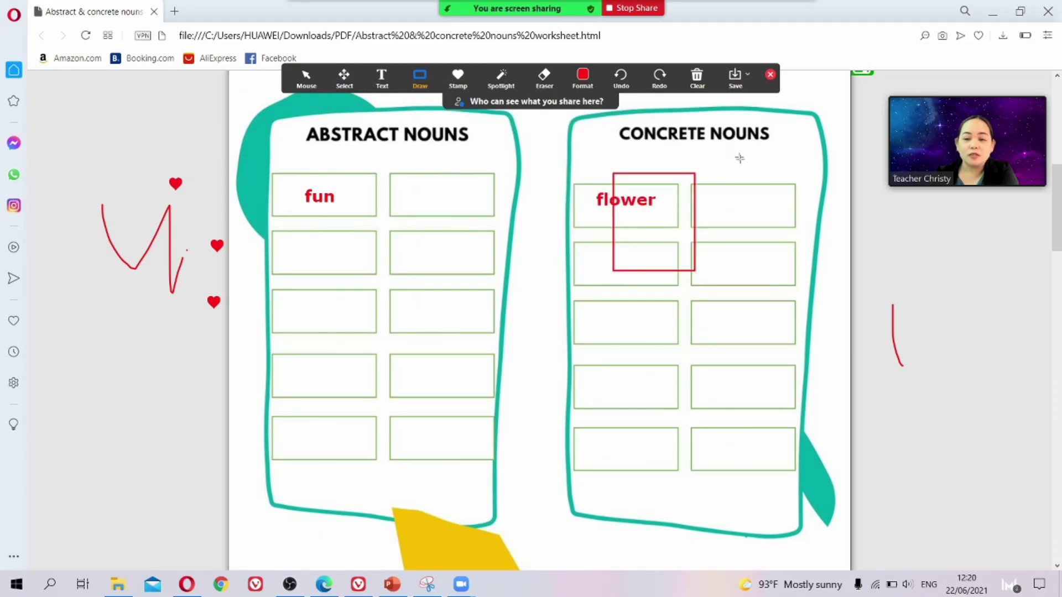
Draw a red circle over the second Abstract Nouns box and a double-headed arrow beside the list.
{"action": "left_click", "coordinate": [420, 81]}
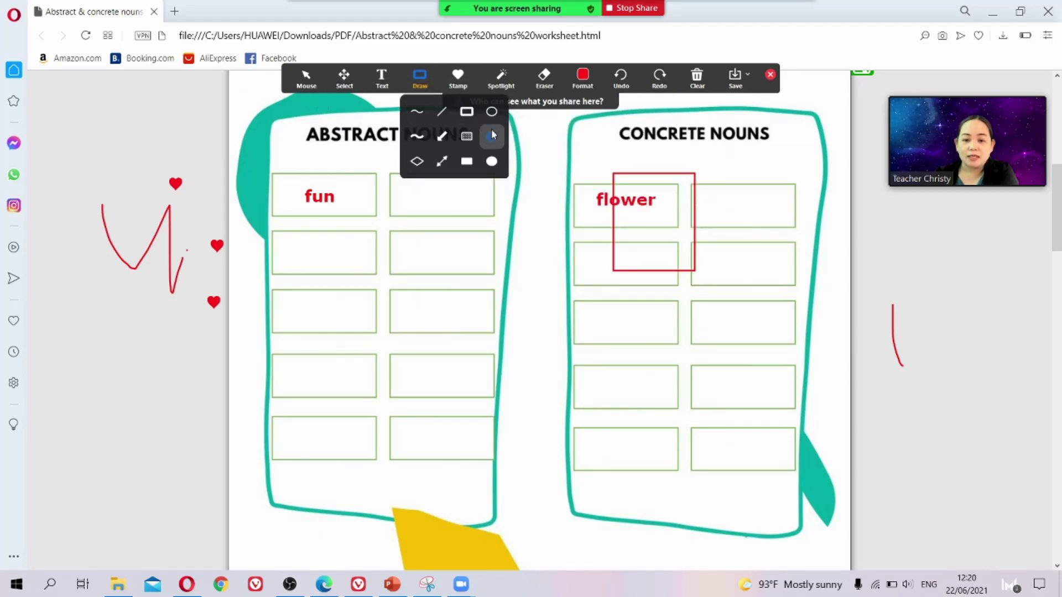
{"action": "left_click", "coordinate": [489, 114]}
{"action": "left_click_drag", "start_coordinate": [393, 170], "coordinate": [468, 255]}
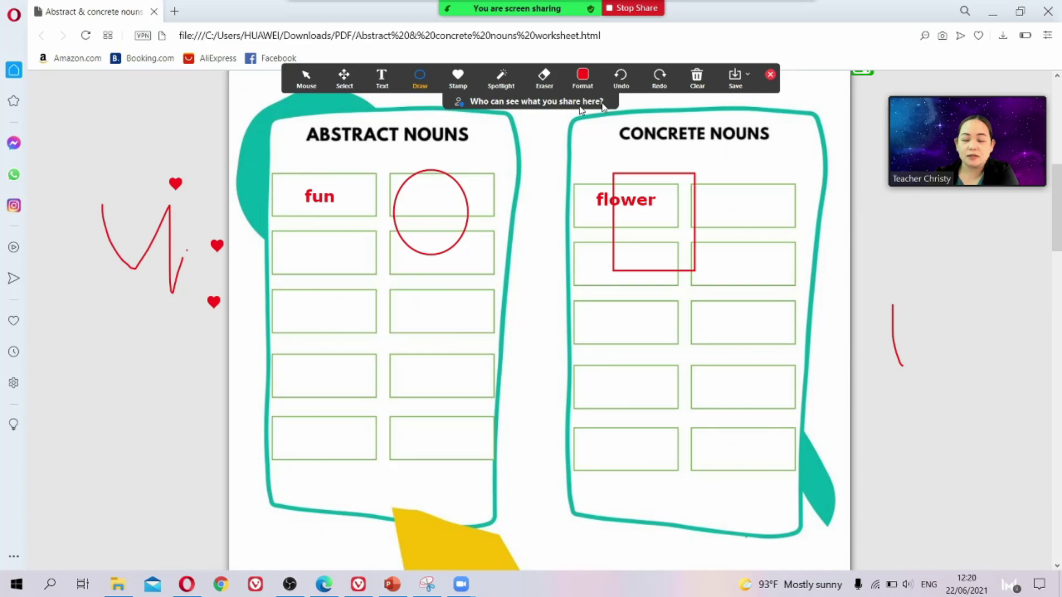
{"action": "left_click", "coordinate": [420, 80]}
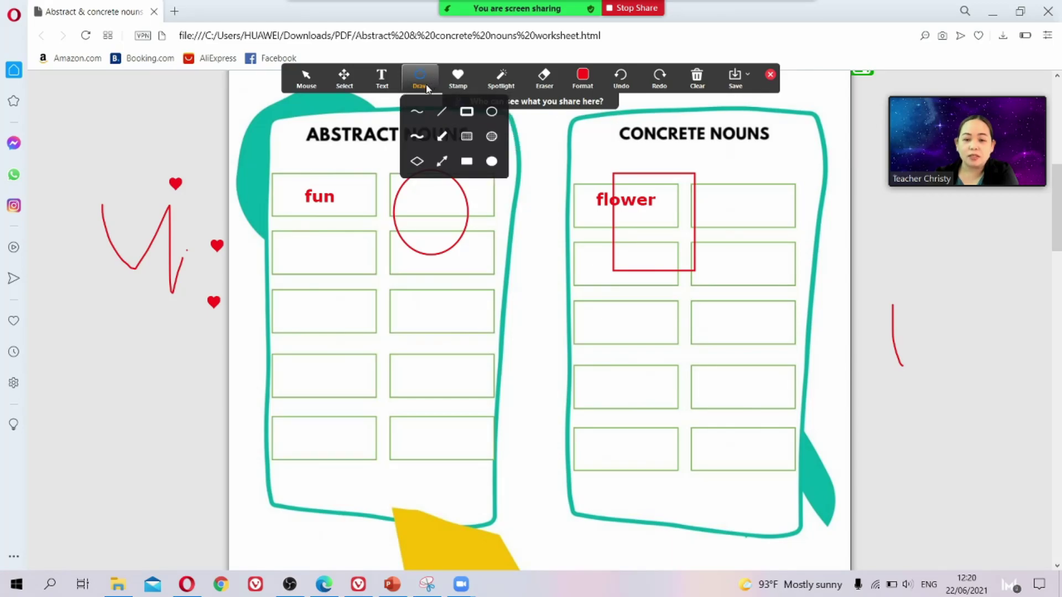
{"action": "left_click", "coordinate": [442, 164]}
{"action": "left_click_drag", "start_coordinate": [521, 248], "coordinate": [495, 354]}
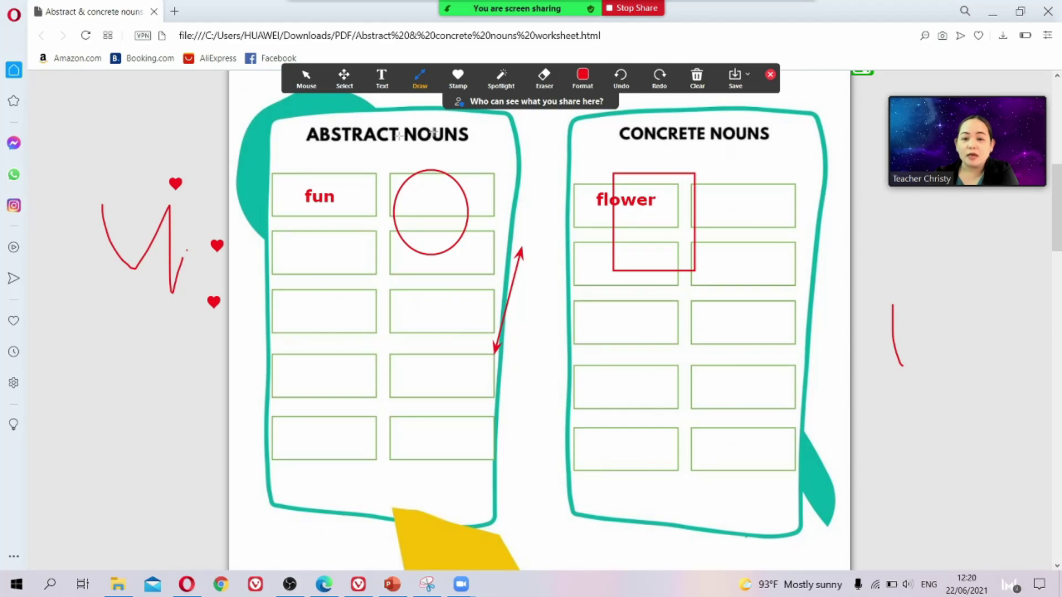
{"action": "left_click", "coordinate": [582, 80]}
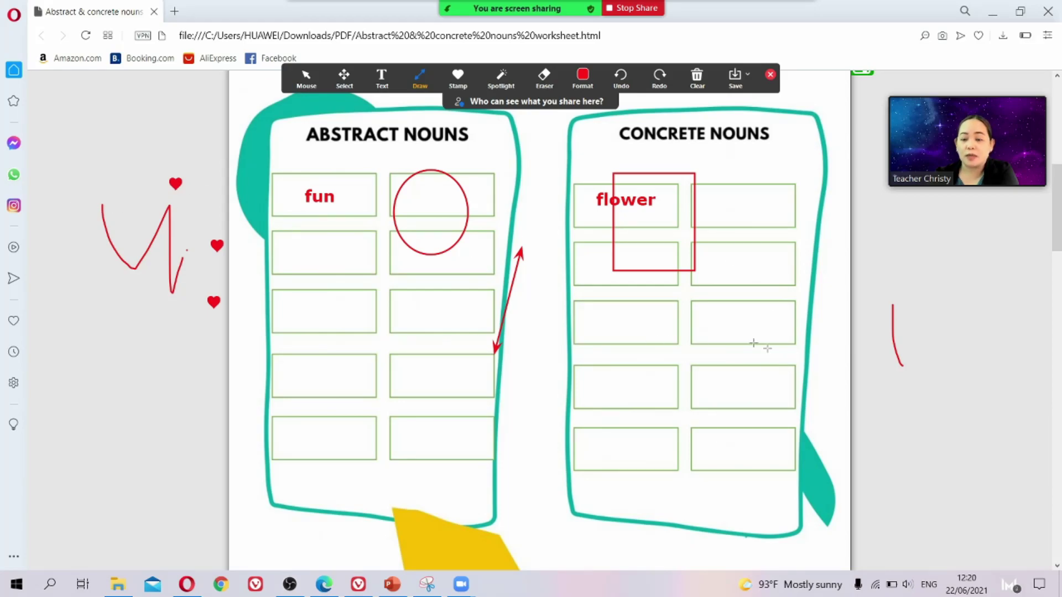
{"action": "left_click", "coordinate": [706, 89]}
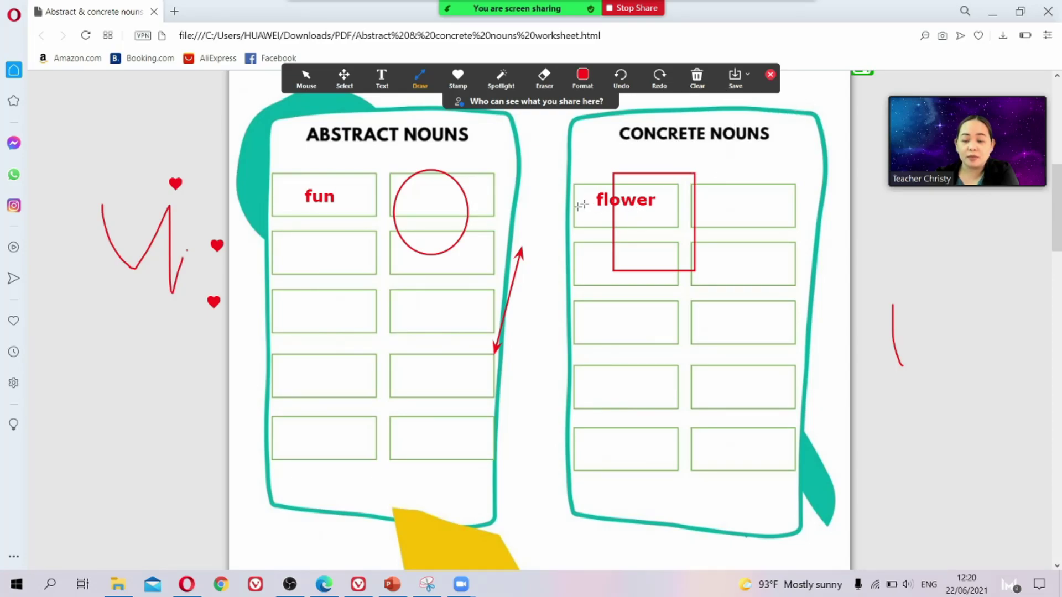
{"action": "left_click", "coordinate": [707, 73]}
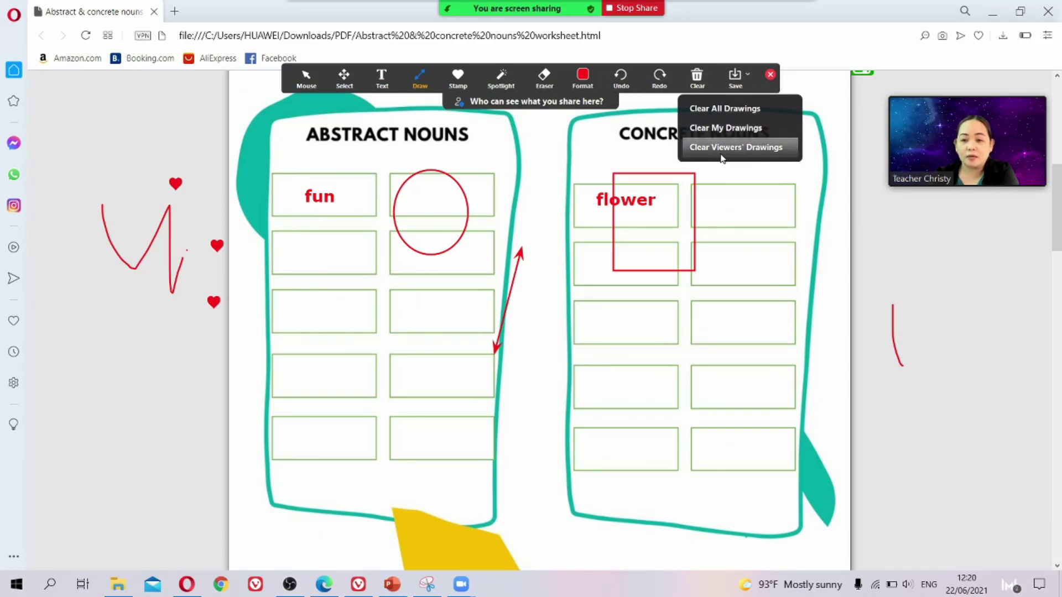
Clear all drawings, including 'fun' and 'flower', from the worksheet and close the annotation toolbar.
{"action": "left_click", "coordinate": [756, 152]}
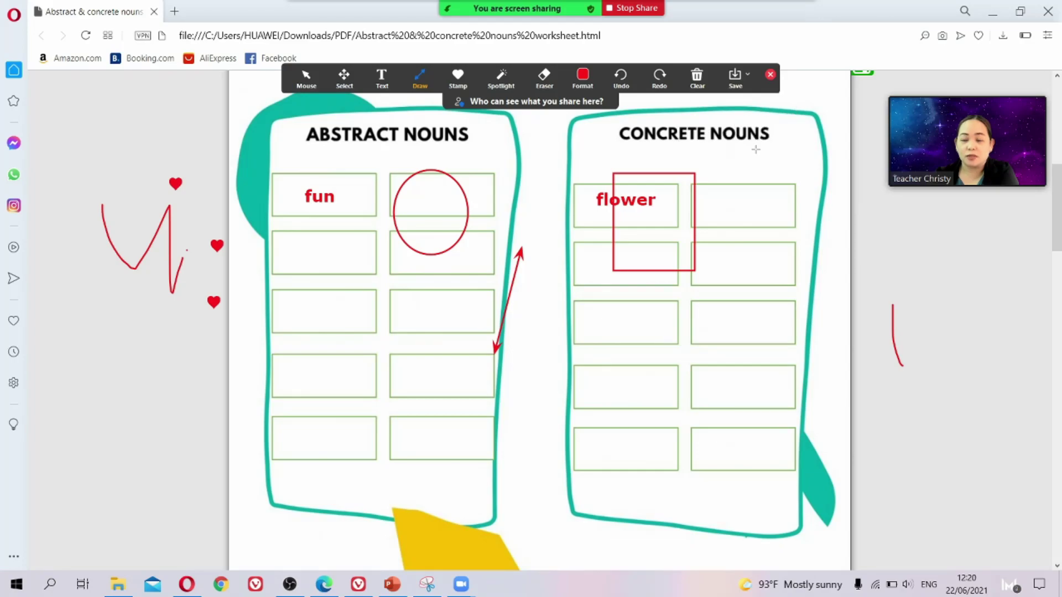
{"action": "left_click", "coordinate": [696, 77]}
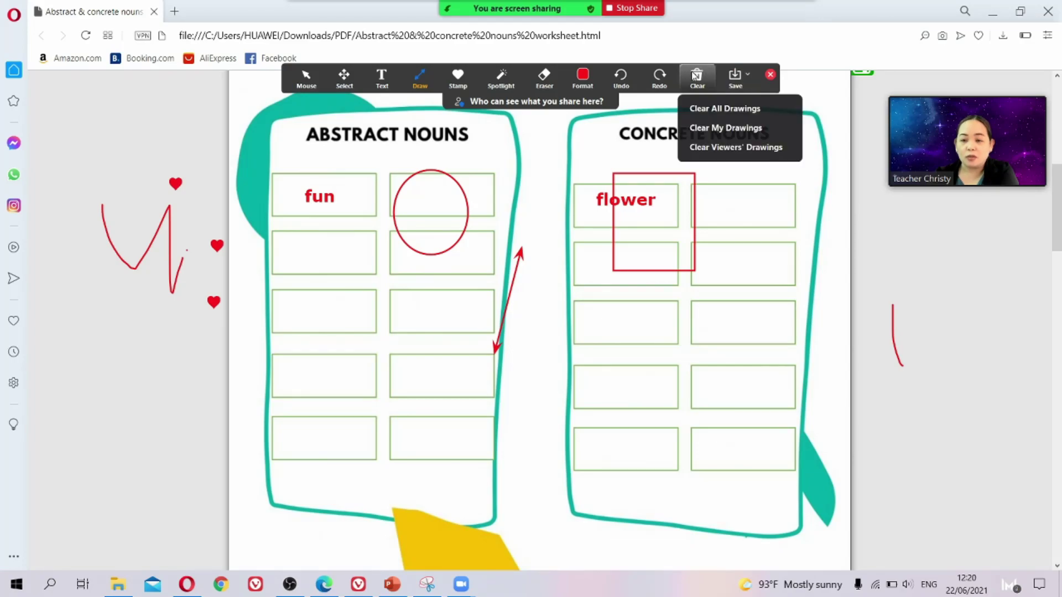
{"action": "left_click", "coordinate": [711, 110]}
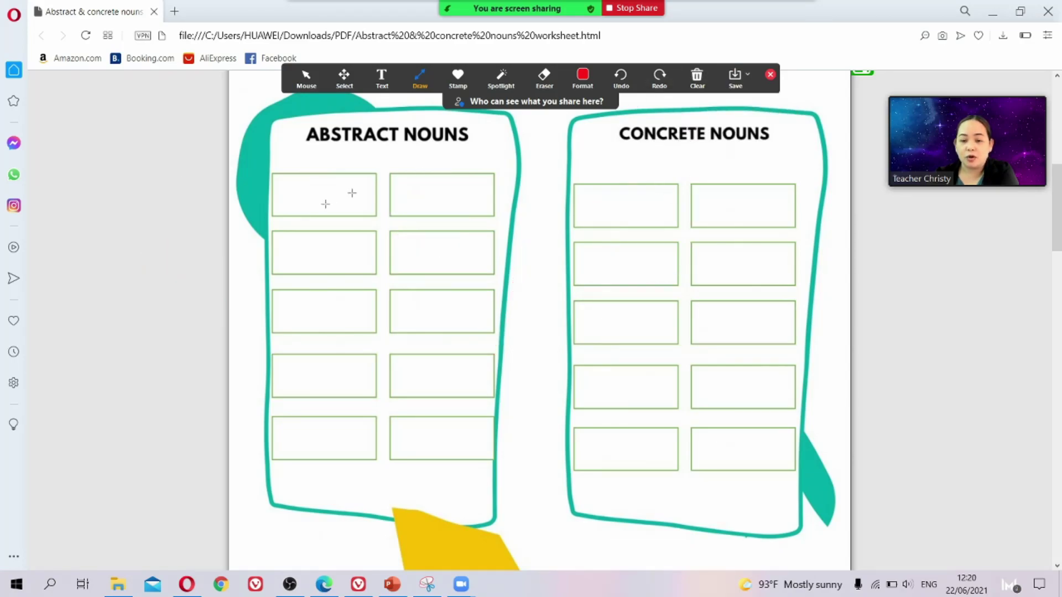
{"action": "left_click", "coordinate": [583, 77]}
{"action": "left_click", "coordinate": [680, 113]}
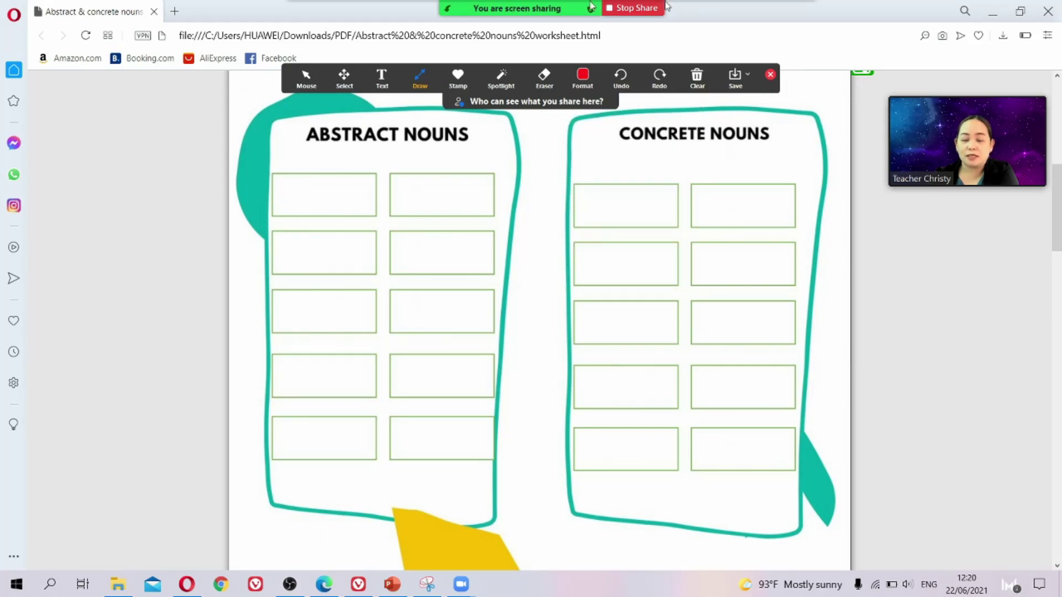
{"action": "left_click", "coordinate": [770, 75]}
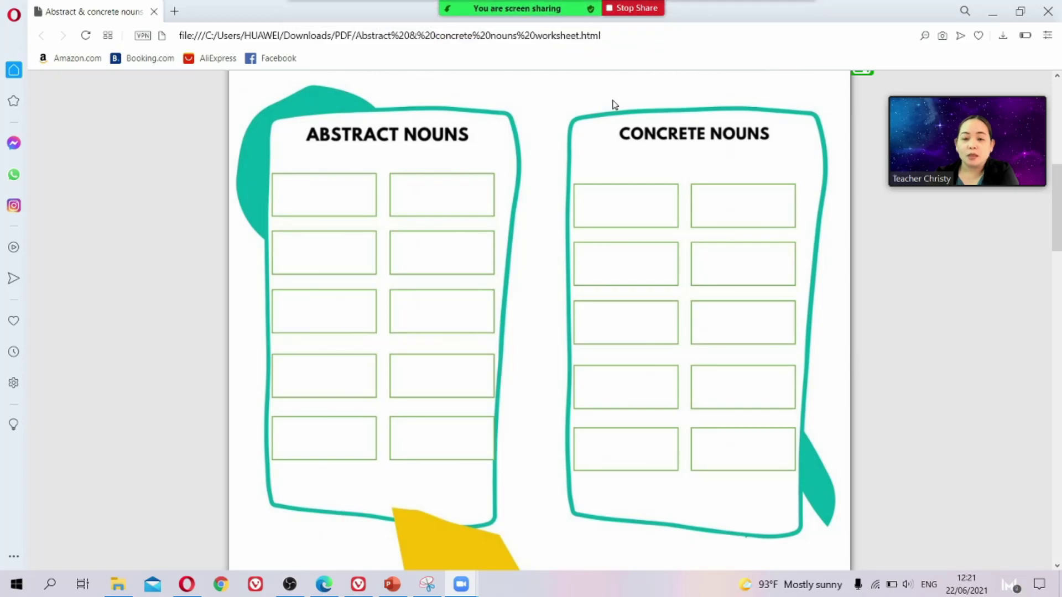
Turn Annotate on Shared Content off and back on in the Security menu.
{"action": "mouse_move", "coordinate": [474, 22]}
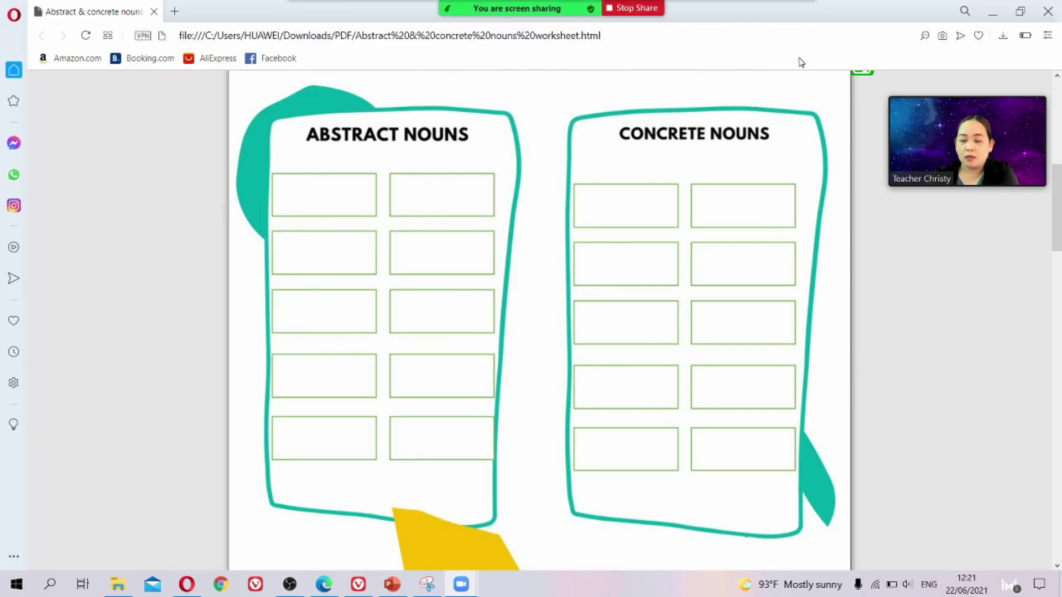
{"action": "scroll", "coordinate": [547, 87], "scroll_direction": "up", "scroll_amount": 3}
{"action": "scroll", "coordinate": [711, 281], "scroll_direction": "down", "scroll_amount": 3}
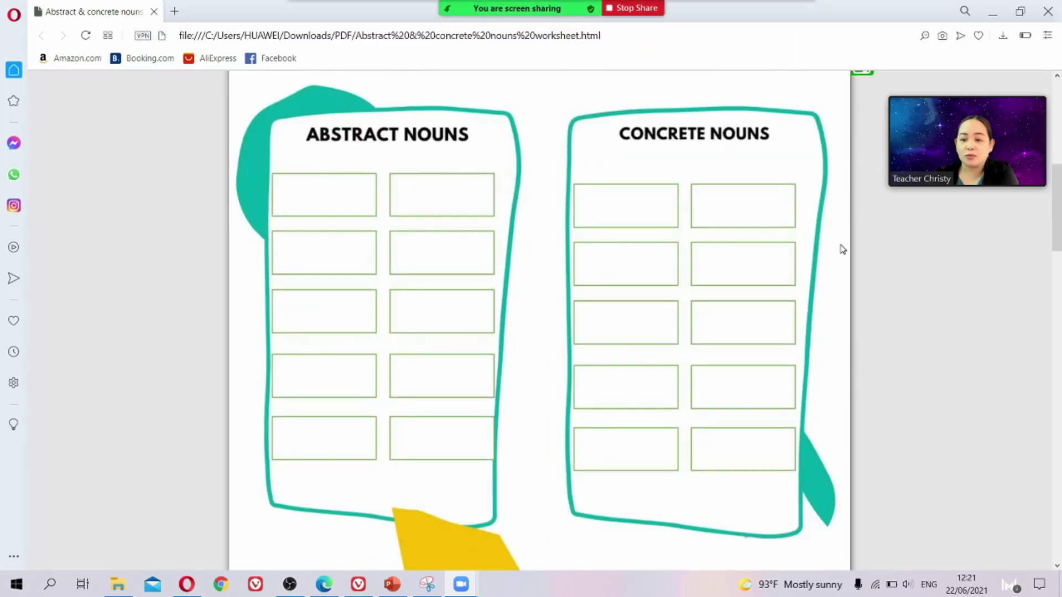
{"action": "mouse_move", "coordinate": [568, 41]}
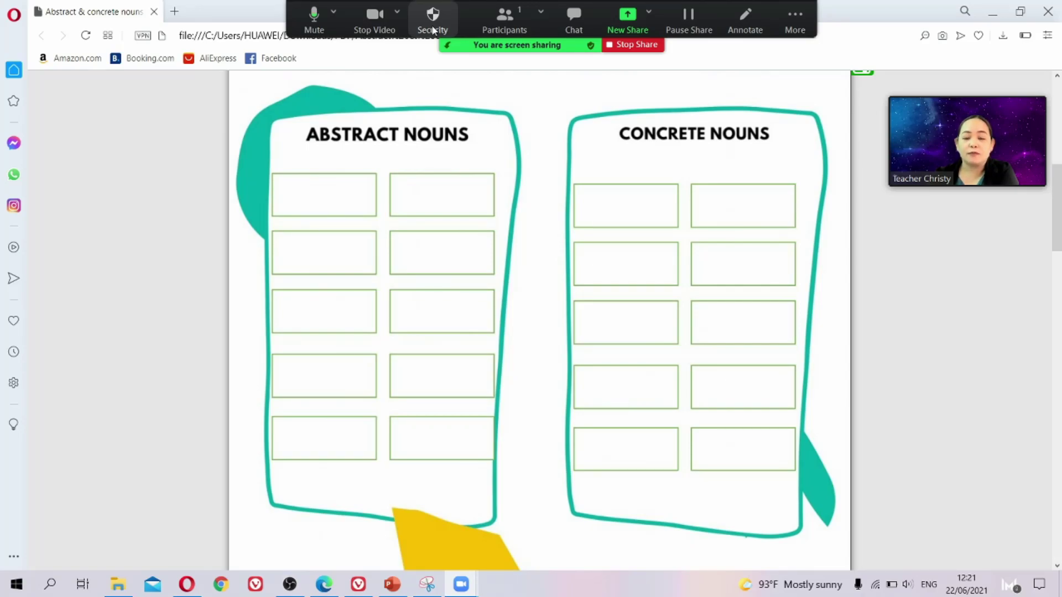
{"action": "left_click", "coordinate": [433, 30]}
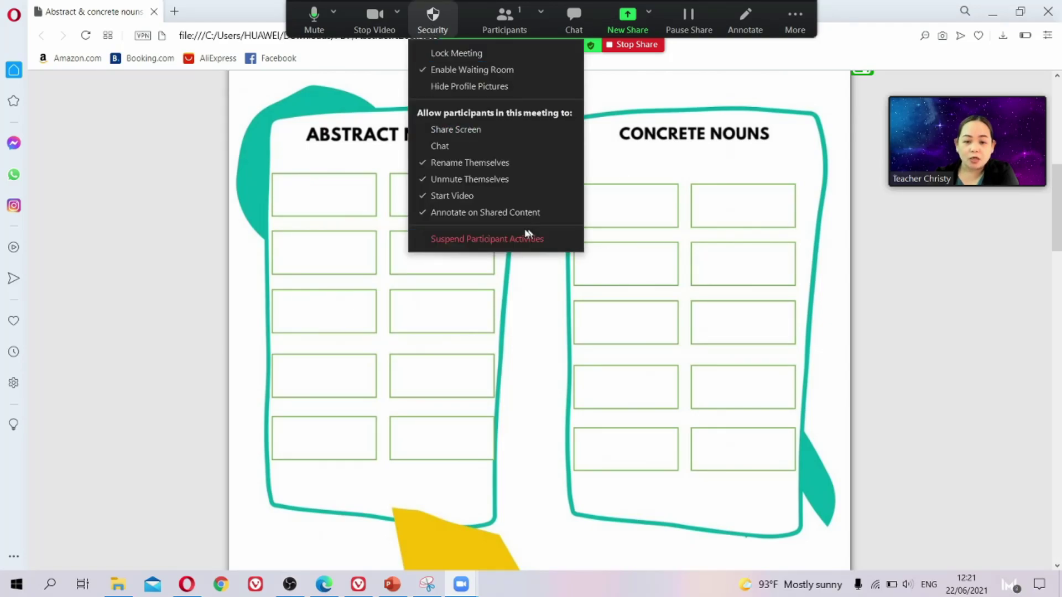
{"action": "left_click", "coordinate": [425, 216]}
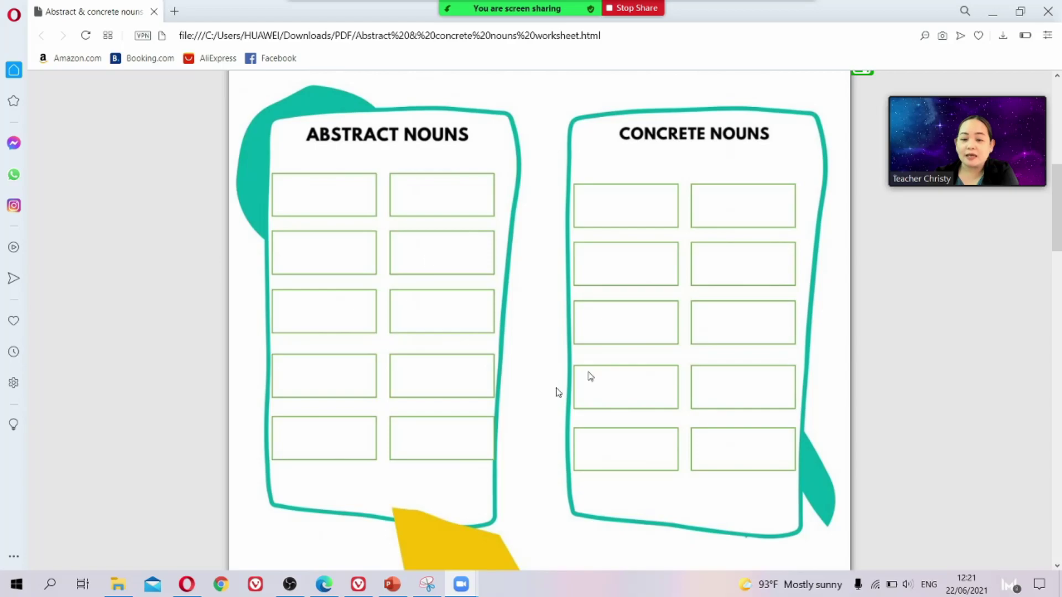
{"action": "mouse_move", "coordinate": [525, 30]}
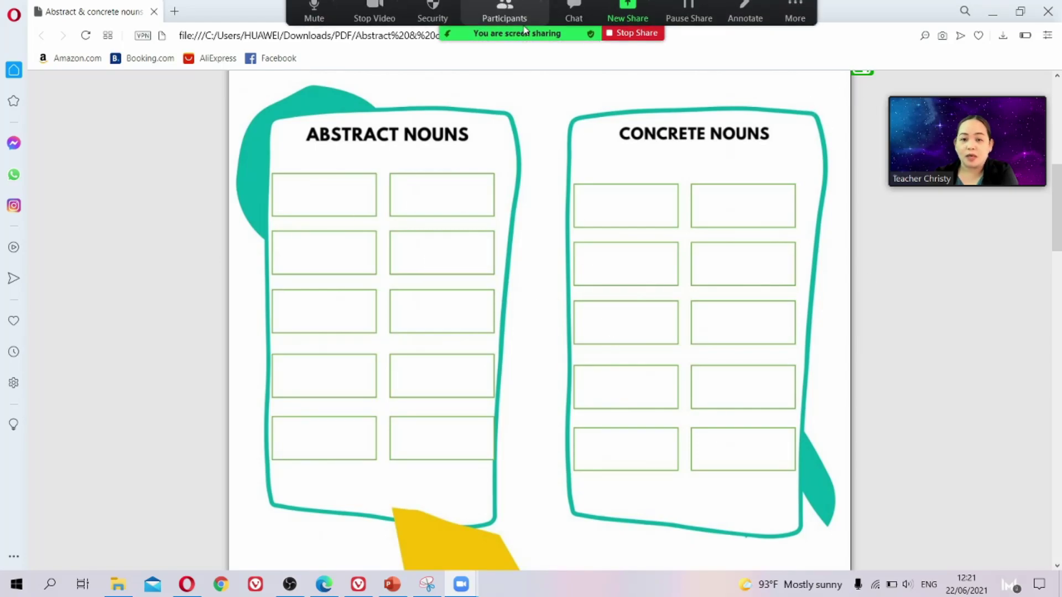
{"action": "left_click", "coordinate": [435, 21]}
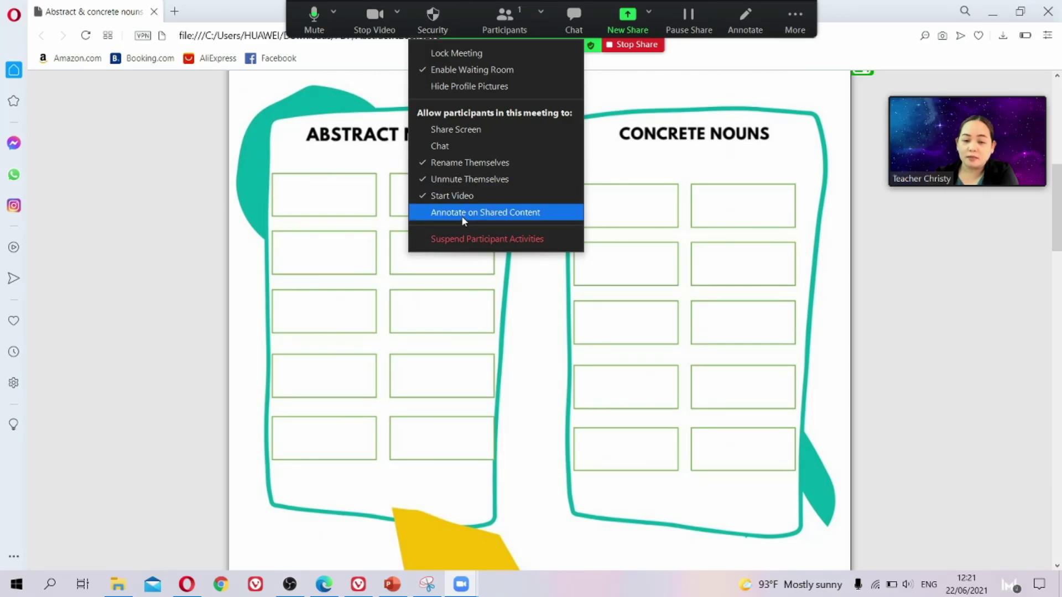
{"action": "left_click", "coordinate": [431, 213]}
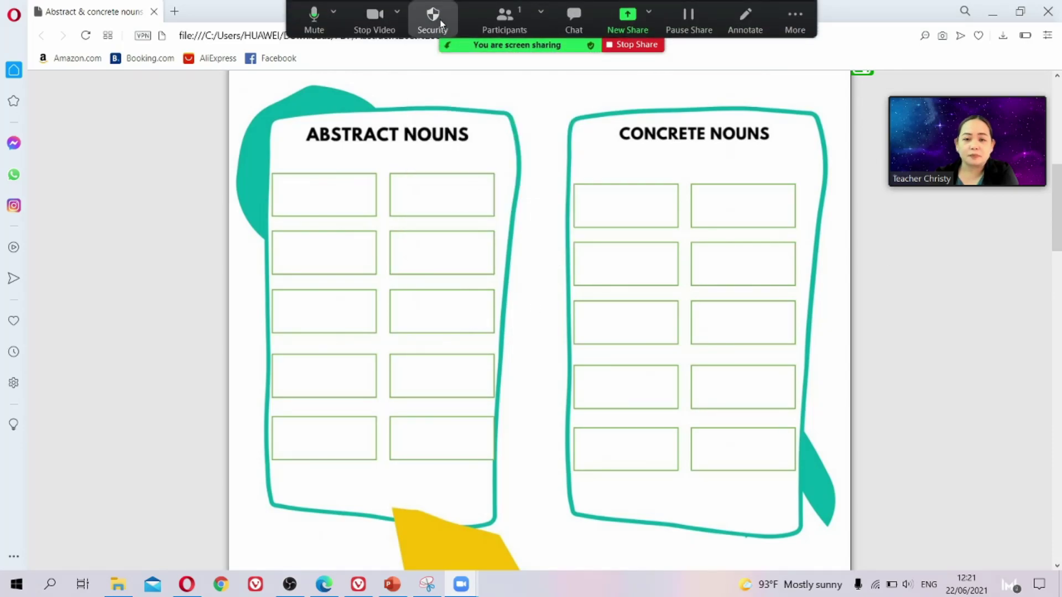
Uncheck Unmute Themselves under the Security participant permissions.
{"action": "left_click", "coordinate": [440, 23]}
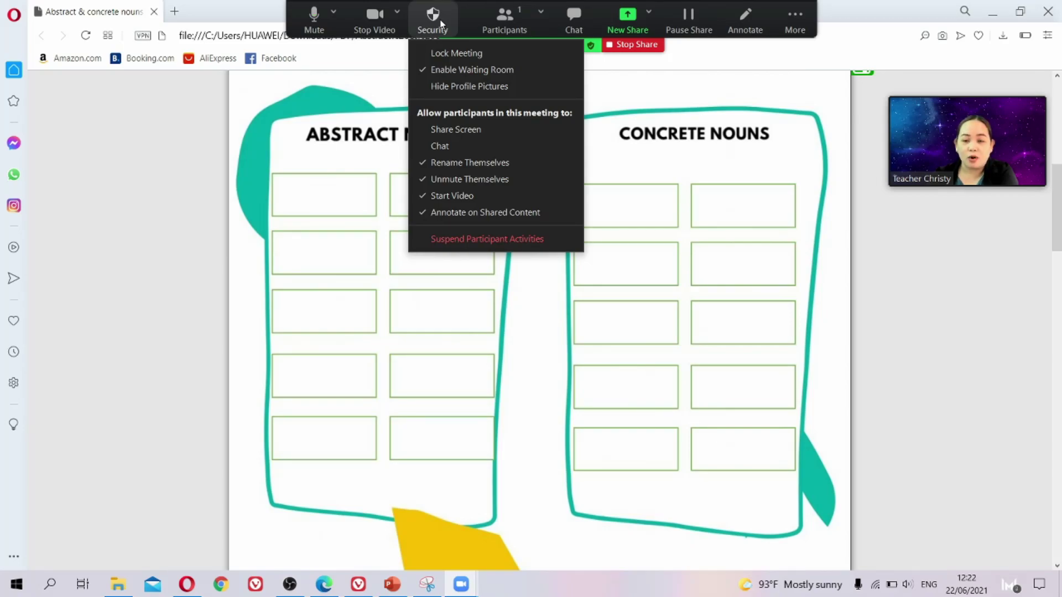
{"action": "left_click", "coordinate": [432, 180]}
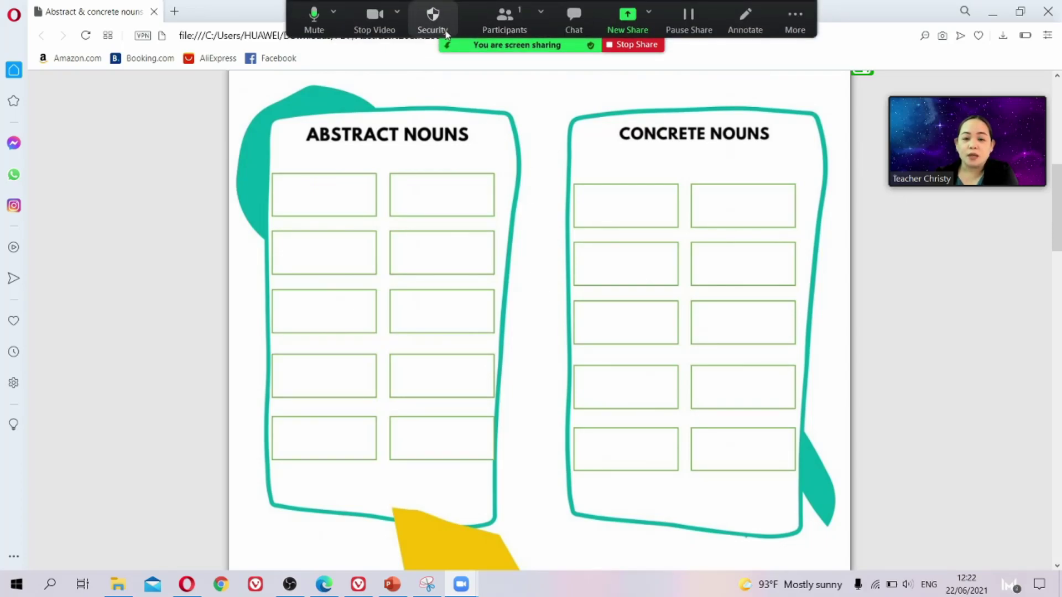
{"action": "left_click", "coordinate": [443, 28]}
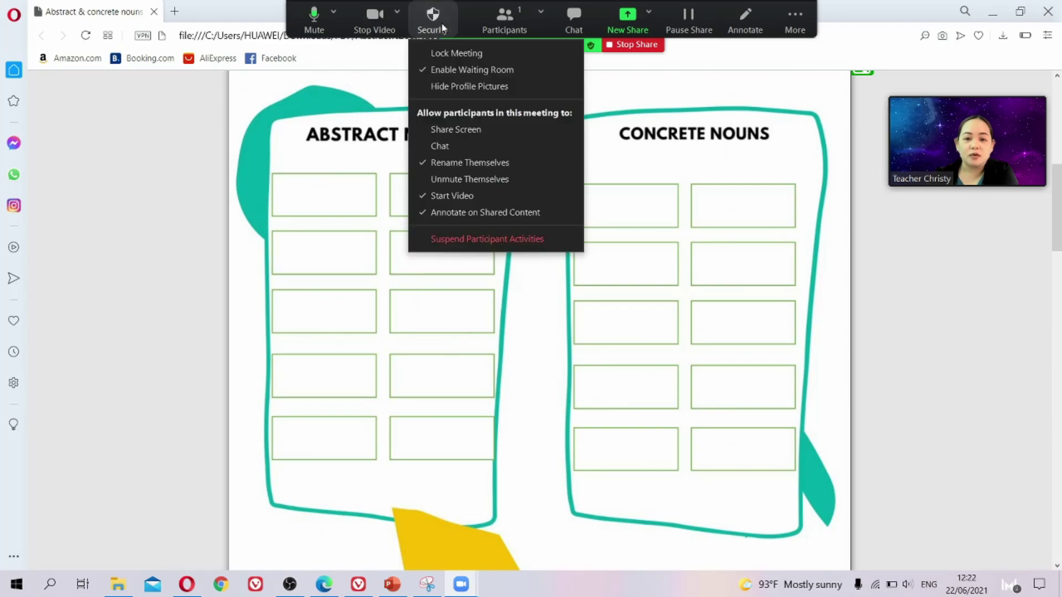
Re-enable Unmute Themselves and Chat in Security, then bring up the meeting chat.
{"action": "left_click", "coordinate": [423, 180]}
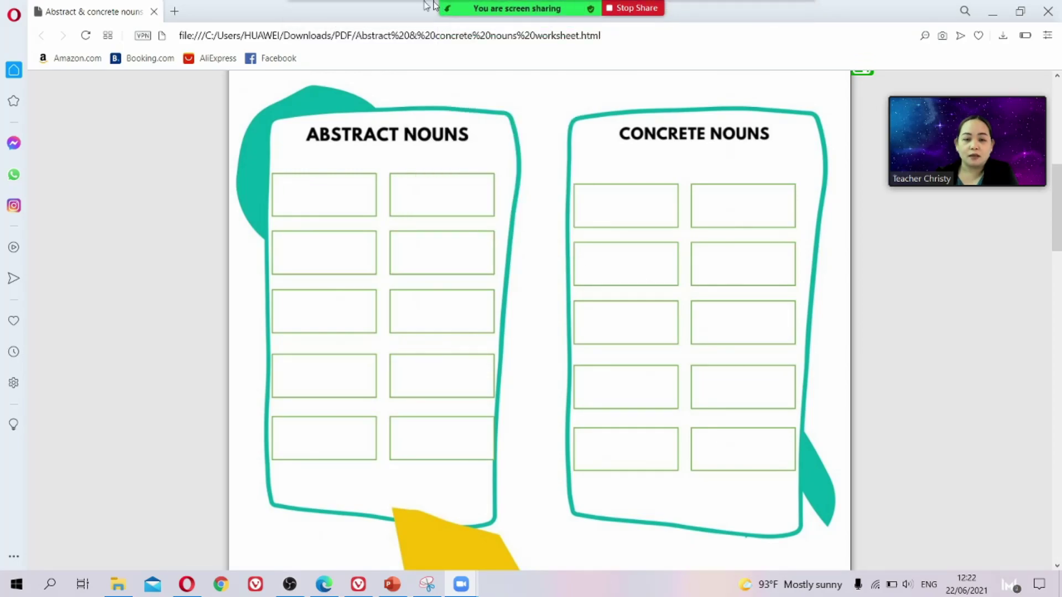
{"action": "left_click", "coordinate": [434, 22]}
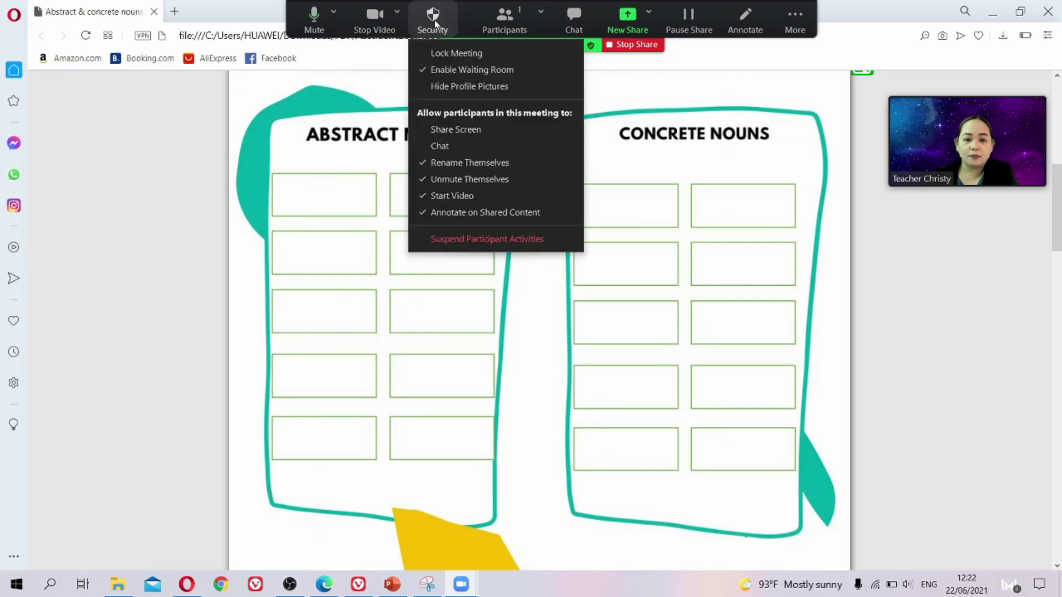
{"action": "left_click", "coordinate": [427, 146]}
{"action": "left_click", "coordinate": [574, 19]}
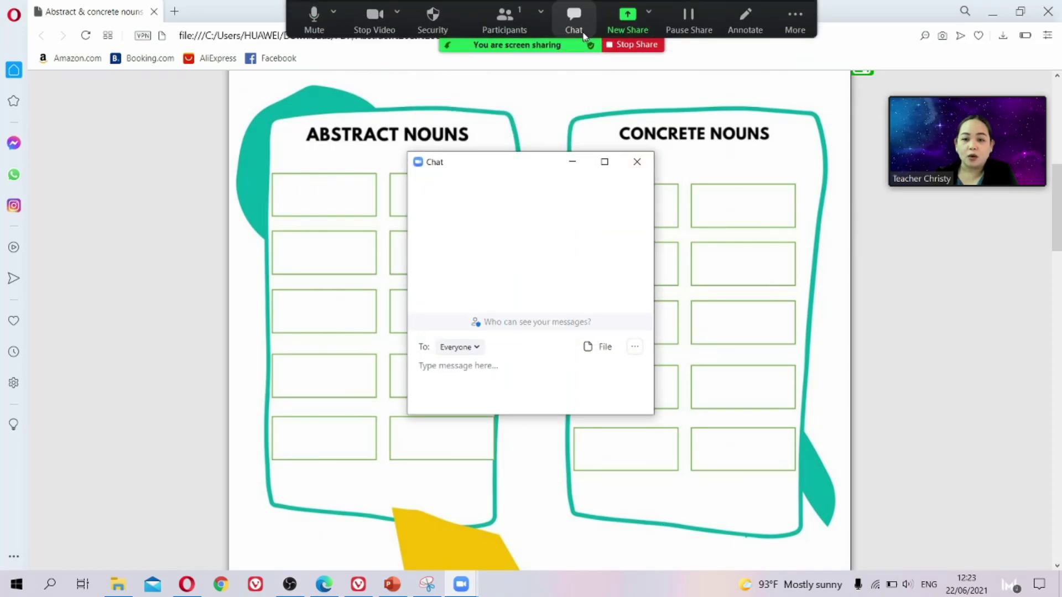
Close the chat window and uncheck Chat under the Security participant permissions.
{"action": "left_click", "coordinate": [637, 162]}
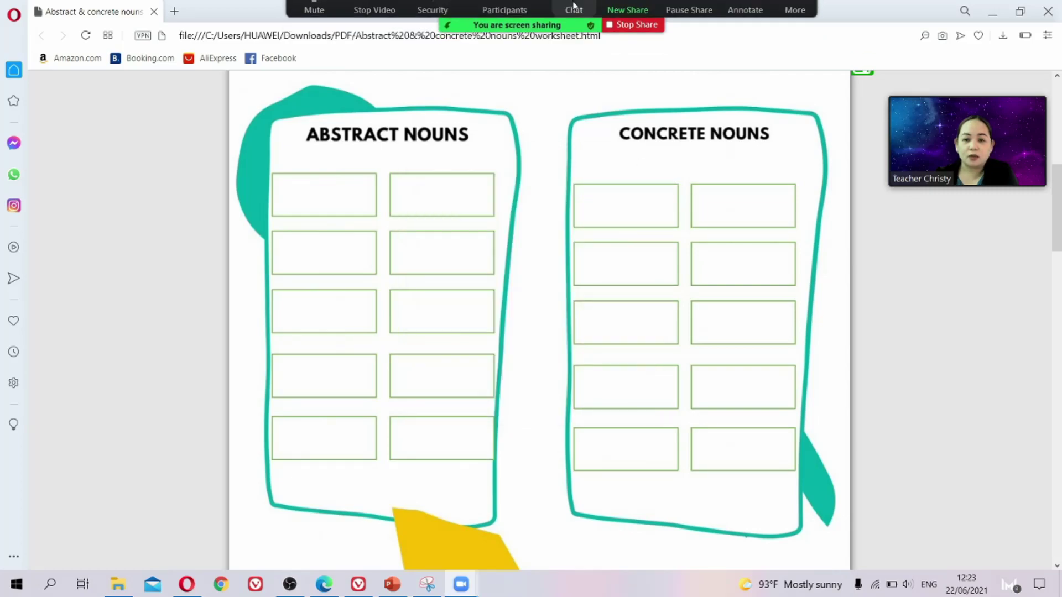
{"action": "left_click", "coordinate": [575, 31]}
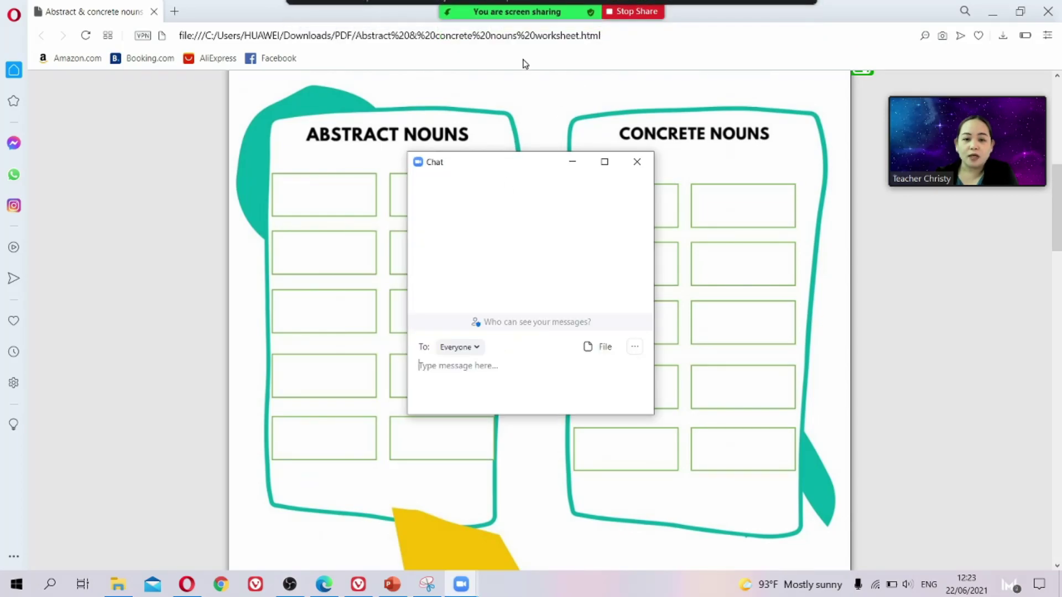
{"action": "left_click", "coordinate": [639, 161]}
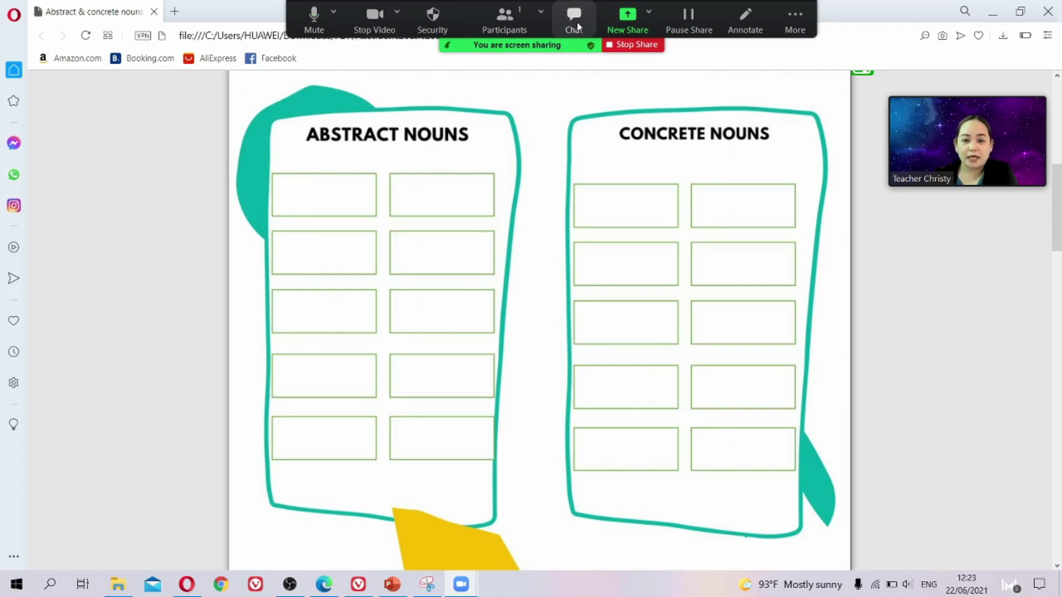
{"action": "left_click", "coordinate": [434, 22]}
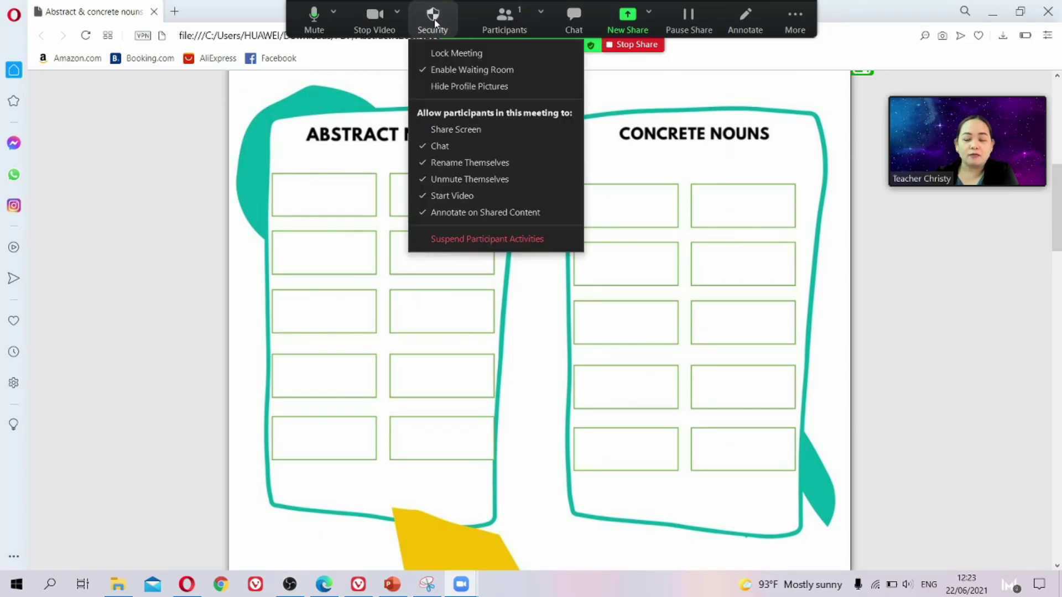
{"action": "left_click", "coordinate": [440, 148]}
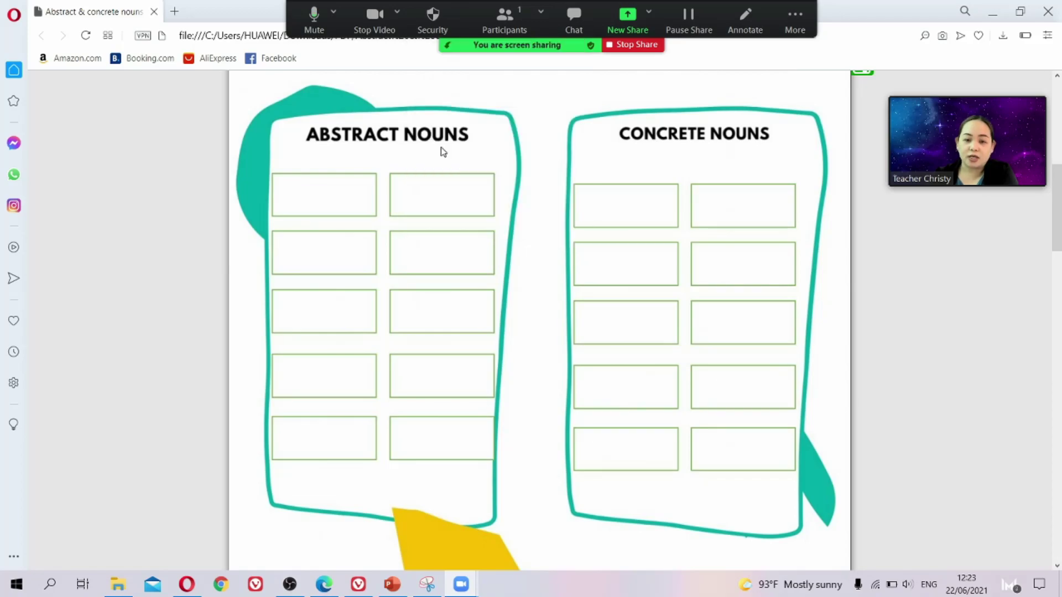
{"action": "mouse_move", "coordinate": [573, 19]}
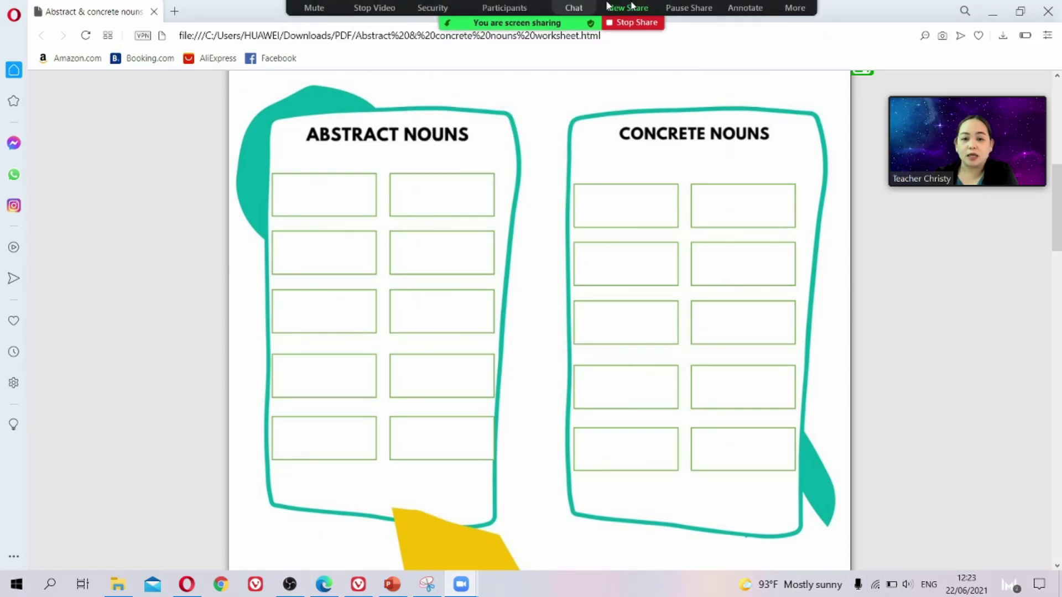